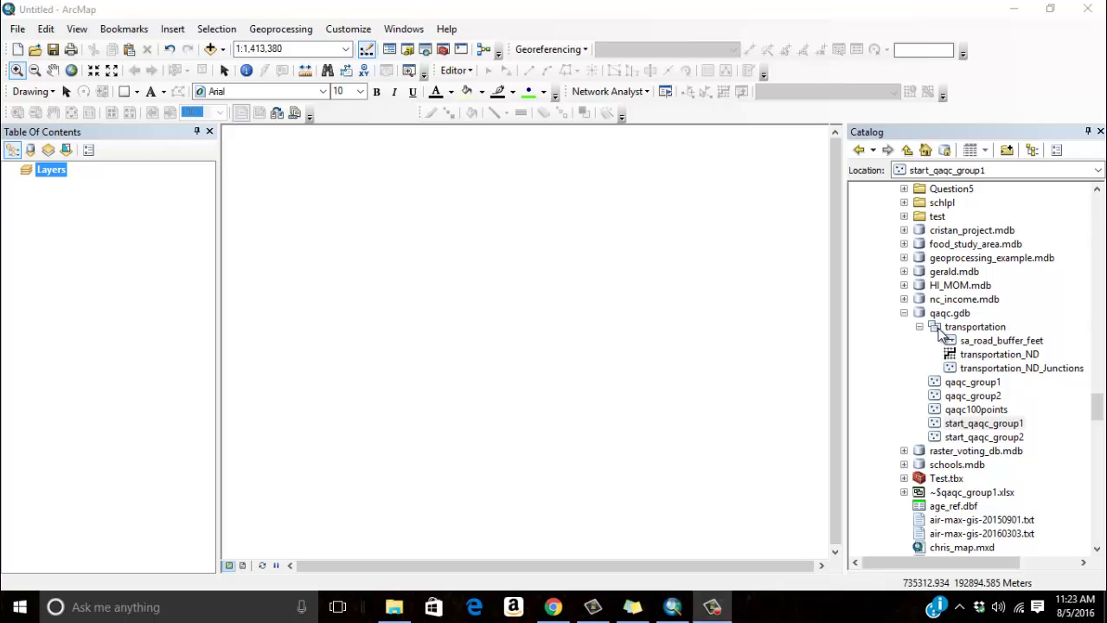
Step: Add the transportation_ND network dataset and all its participating feature classes to the map
click(999, 356)
drag(996, 359, 163, 282)
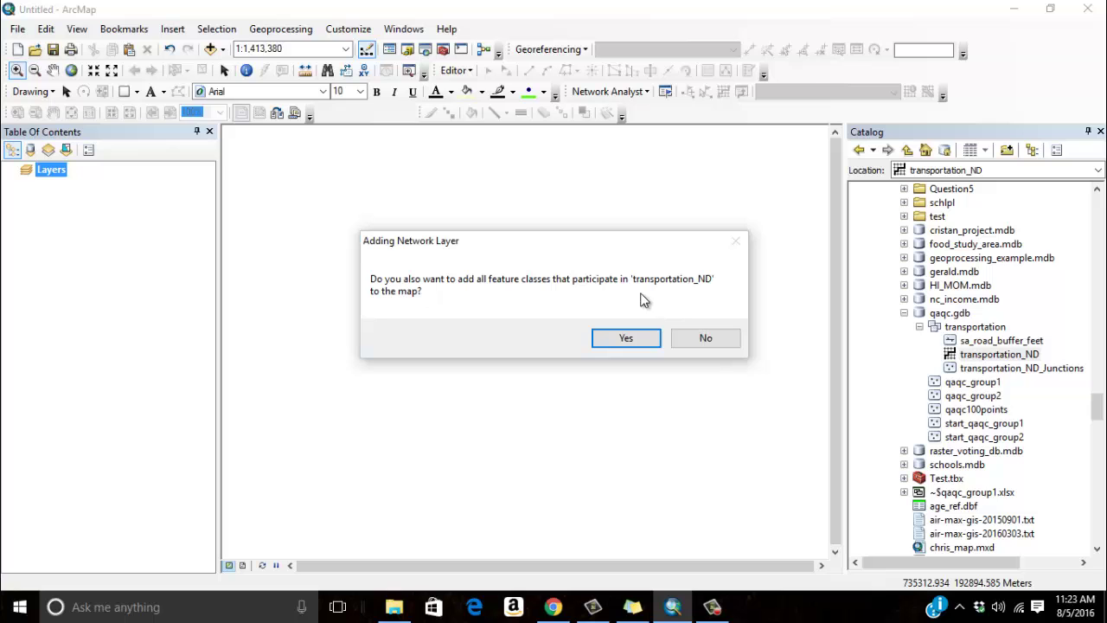
click(632, 338)
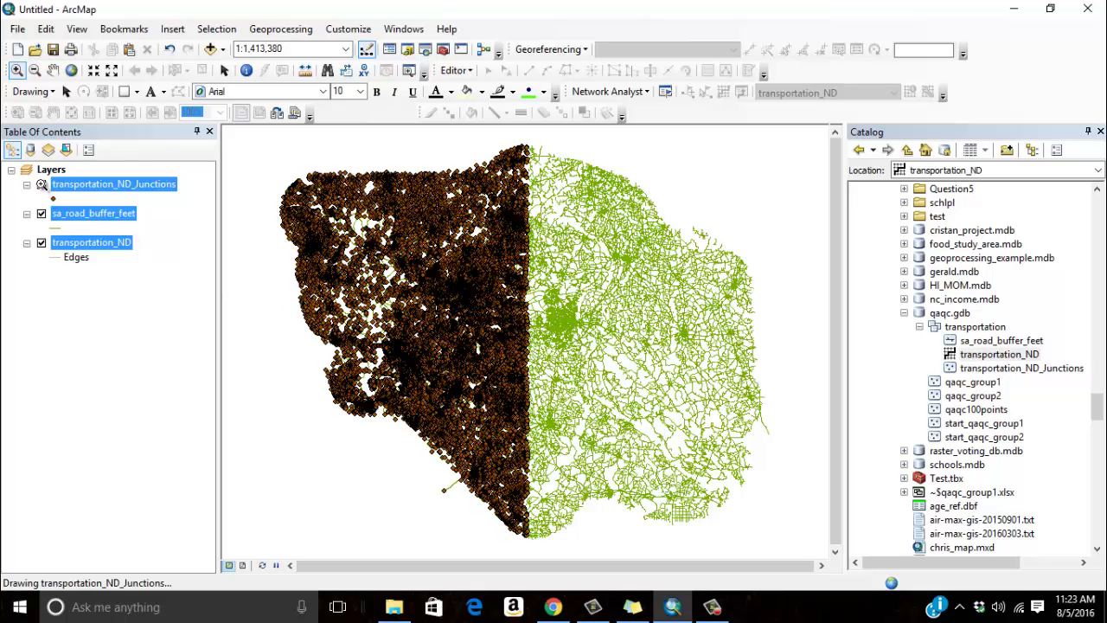
Step: Hide the junctions and transportation_ND layers, then bring up the sa_road_buffer_feet layer's context menu
click(42, 185)
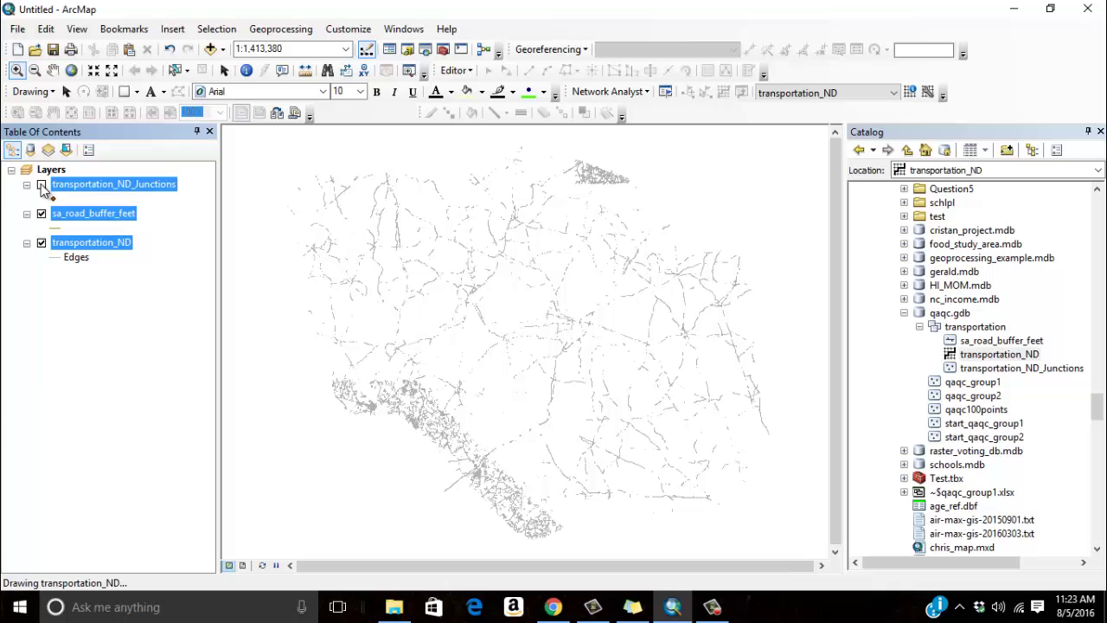
click(41, 243)
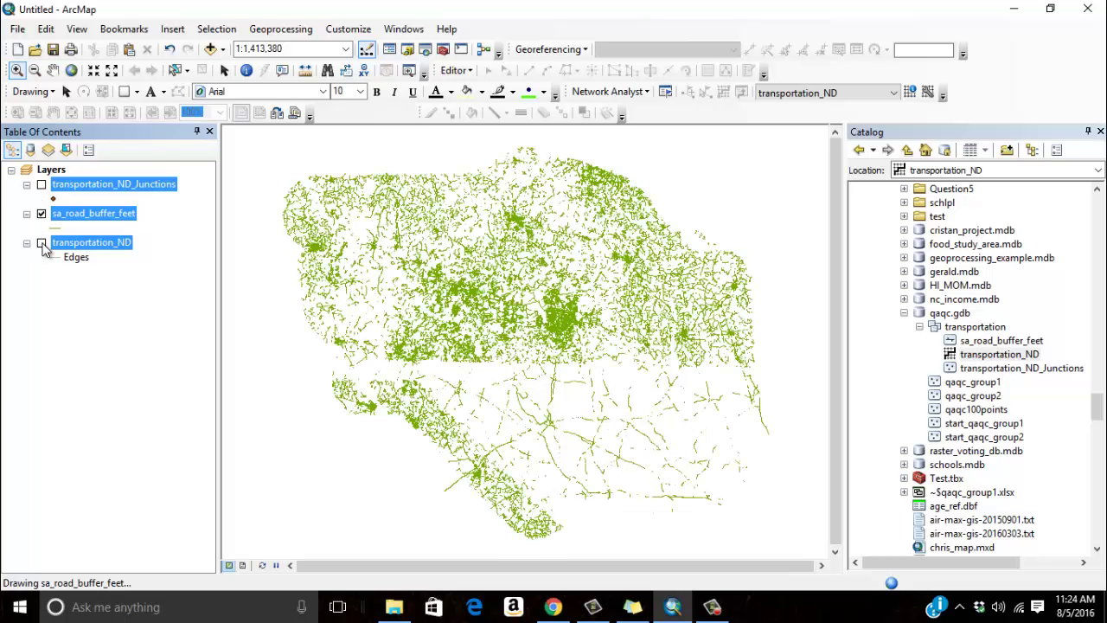
right_click(92, 223)
click(79, 329)
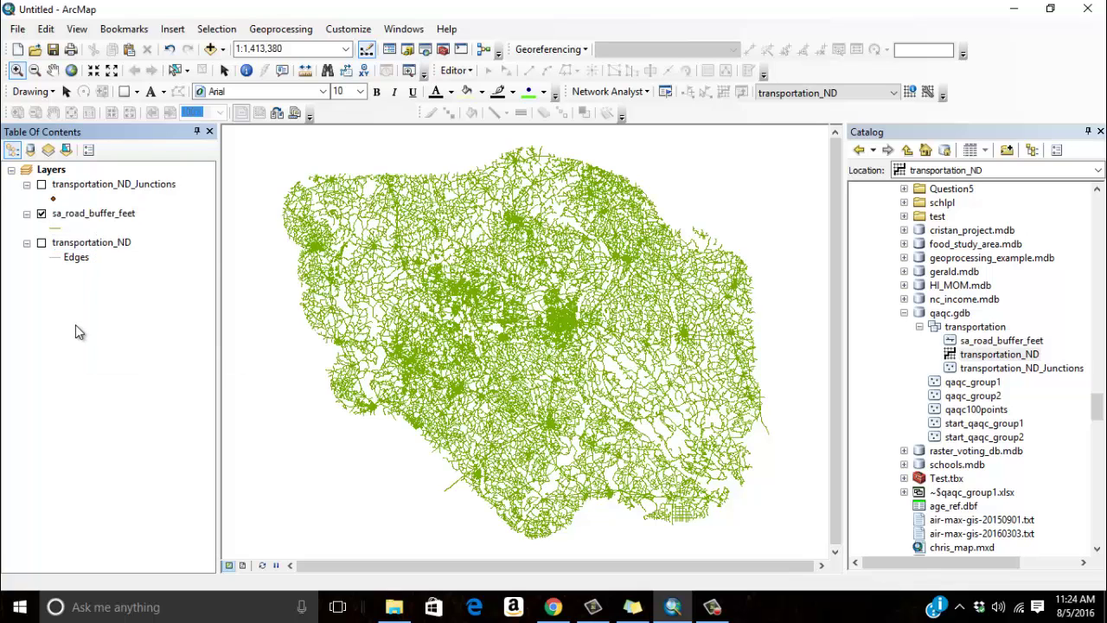
click(94, 214)
right_click(92, 214)
Step: Open the sa_road_buffer_feet attribute table, float it over the map, and scroll to Speed_Limit, Minutes, Miles, Shape_Length
click(132, 255)
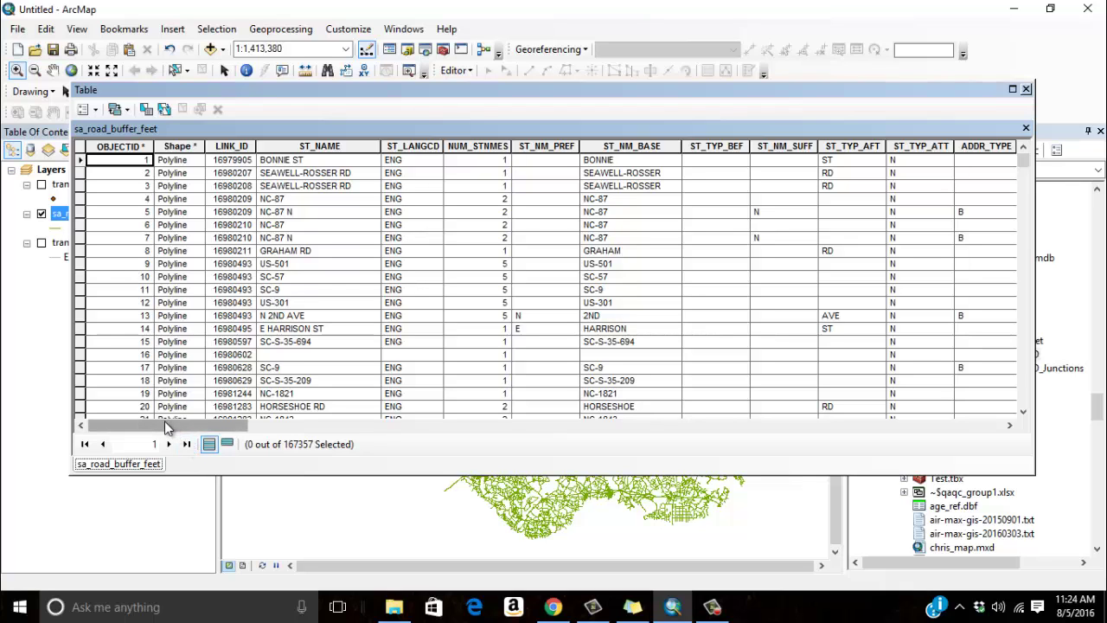
drag(506, 94, 450, 446)
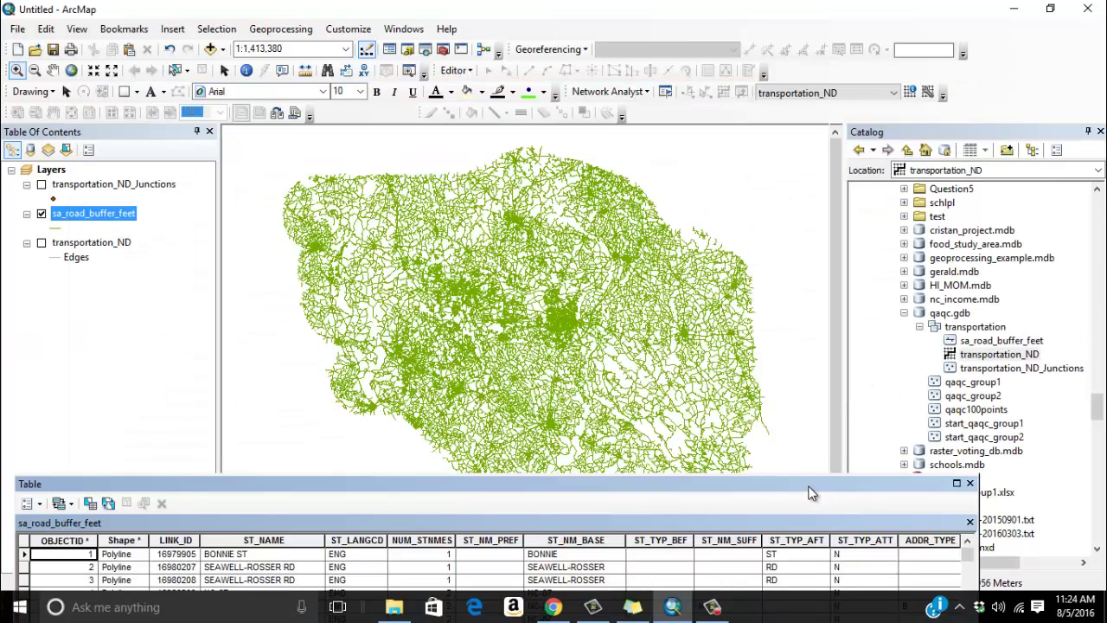
drag(810, 492, 809, 512)
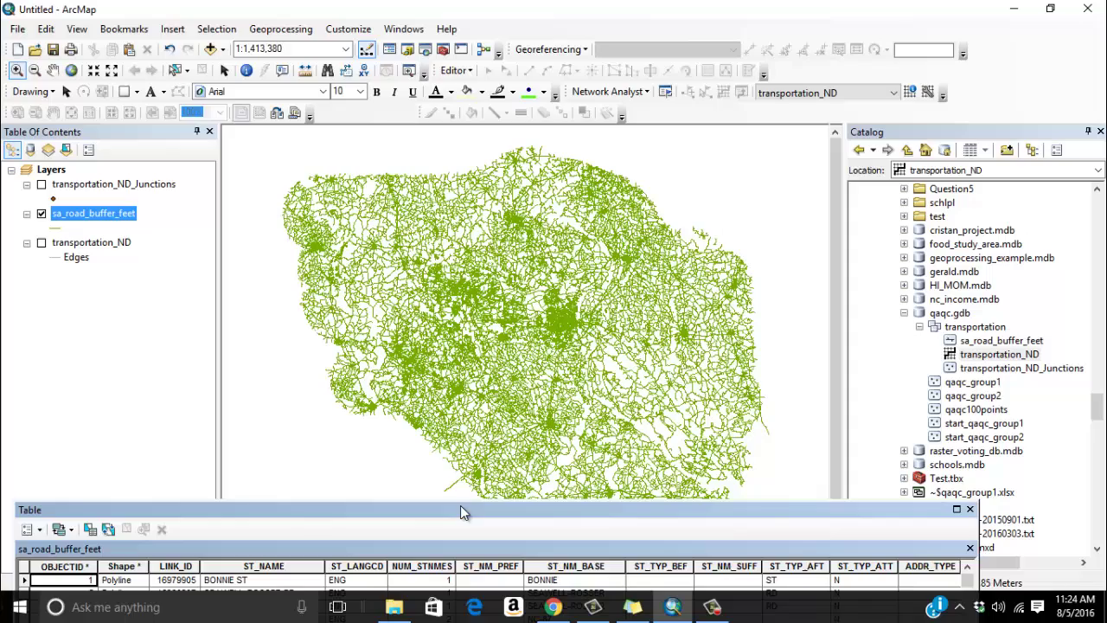
drag(463, 512, 492, 96)
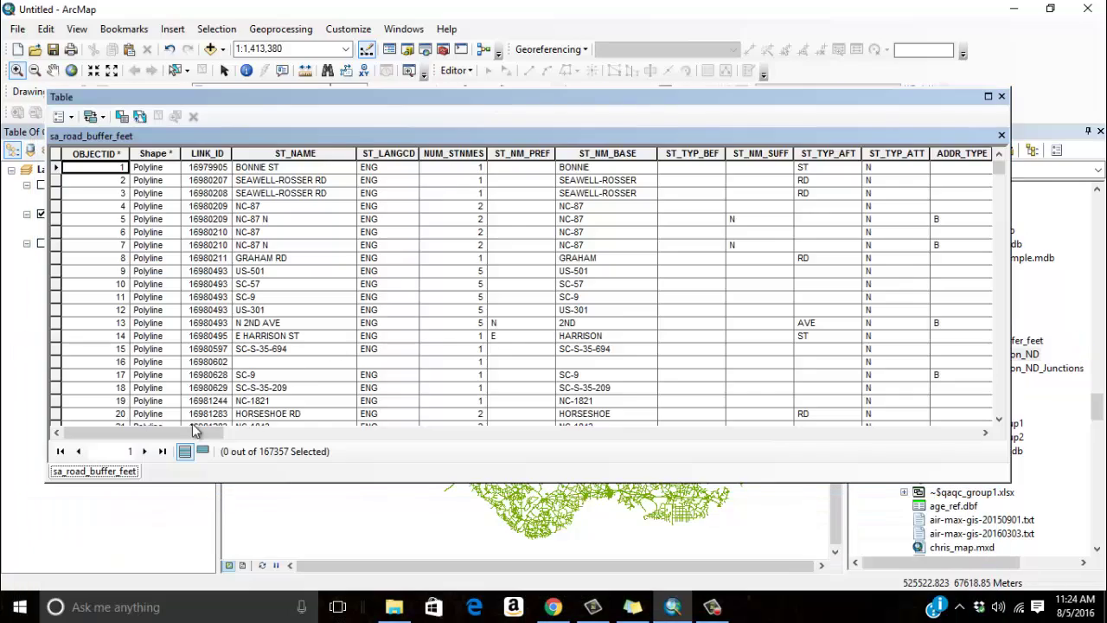
drag(195, 432, 957, 433)
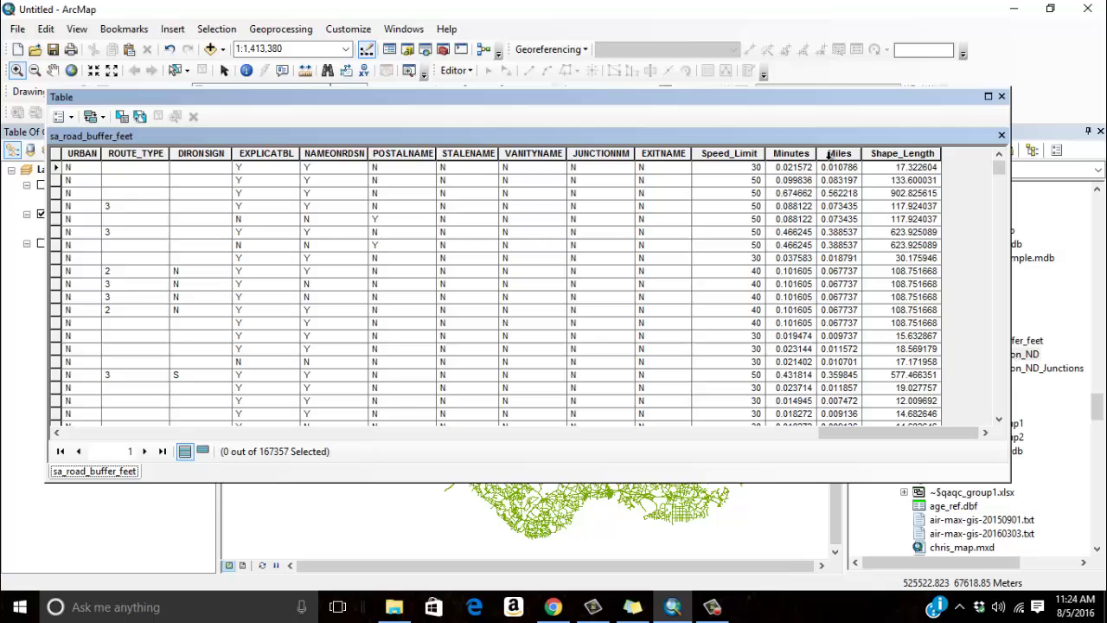
drag(728, 99, 727, 143)
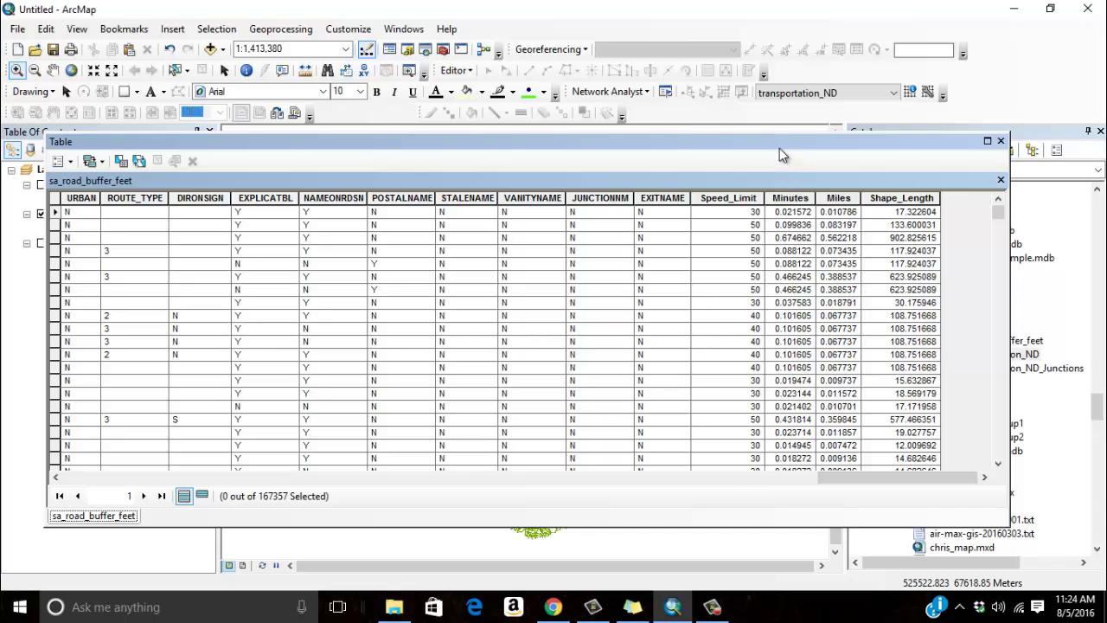
Step: Start an edit session on the sa_road_buffer_feet roads from the Editor menu
click(852, 199)
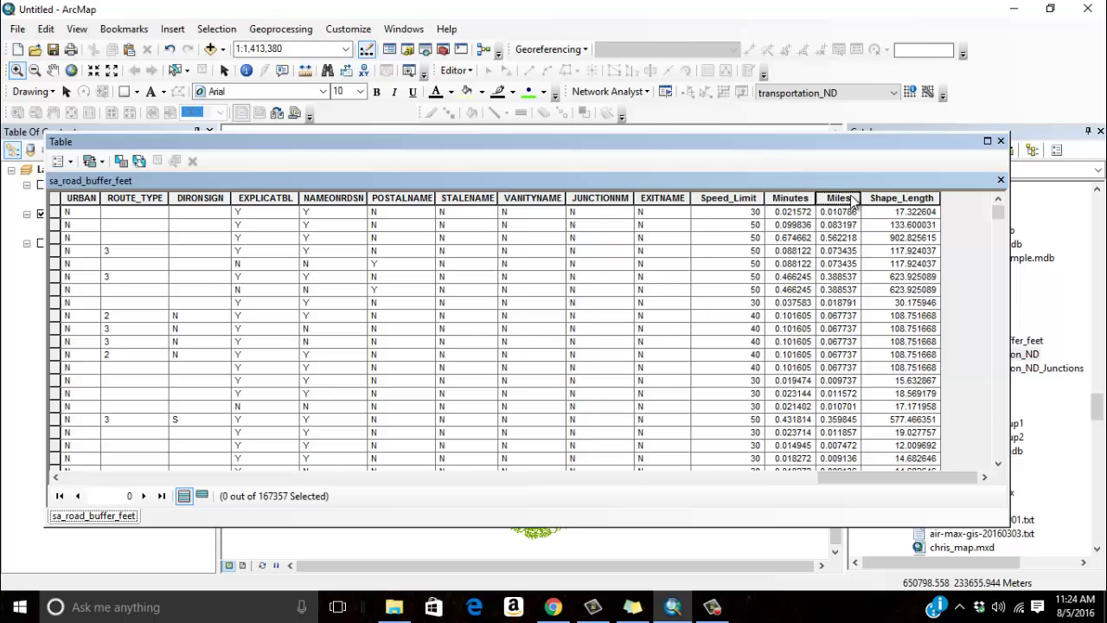
right_click(853, 200)
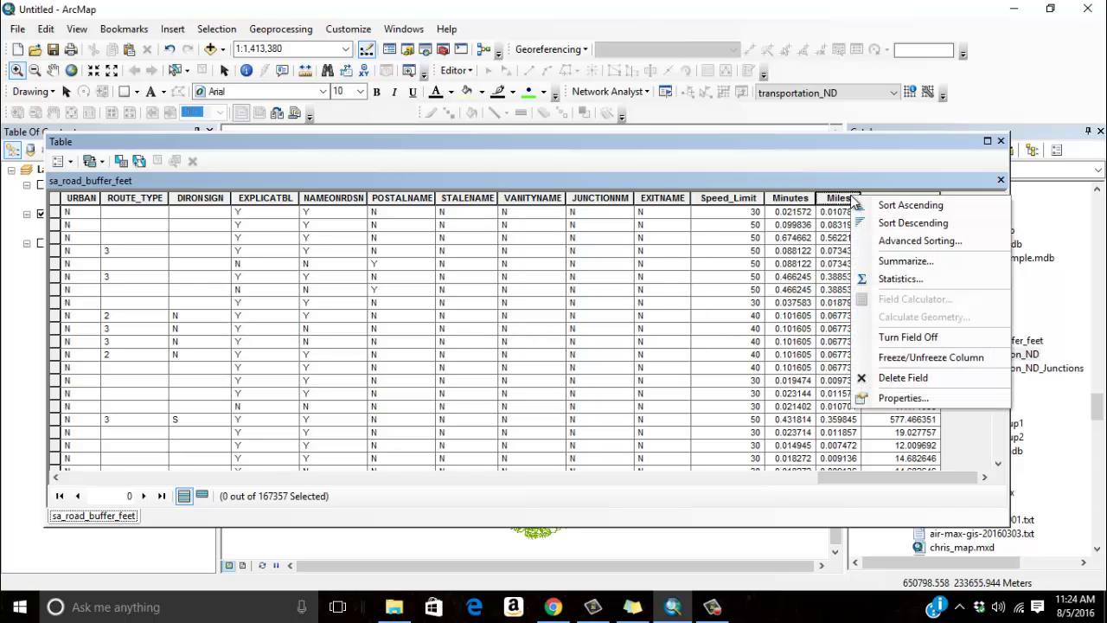
click(817, 169)
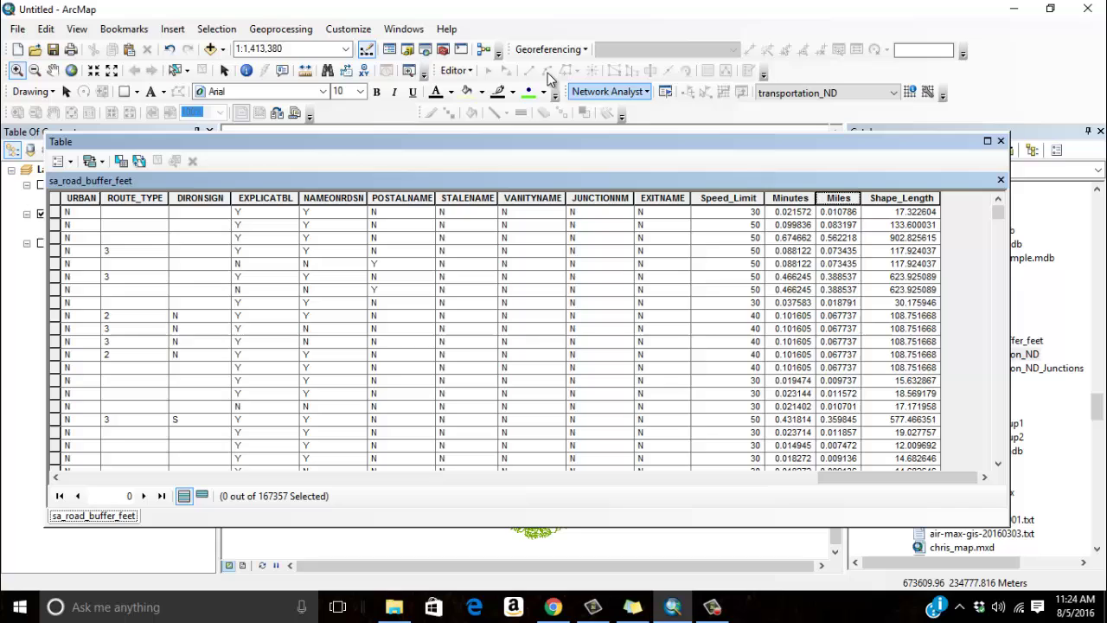
click(457, 70)
click(465, 86)
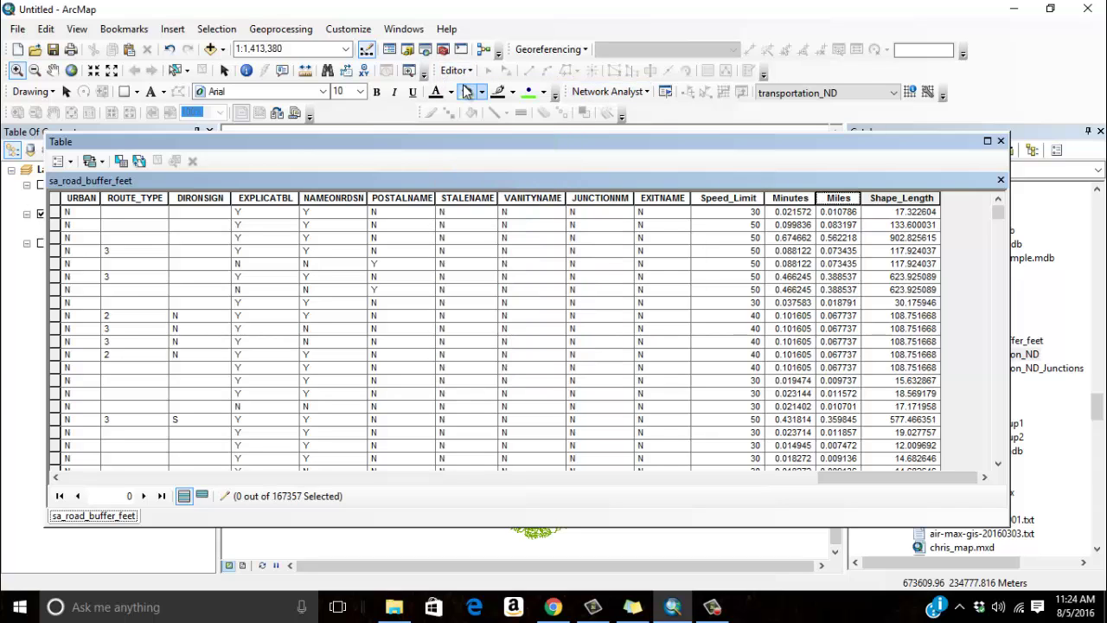
Step: Check the Calculate Geometry length units for the Miles field, then cancel without changing values
right_click(839, 203)
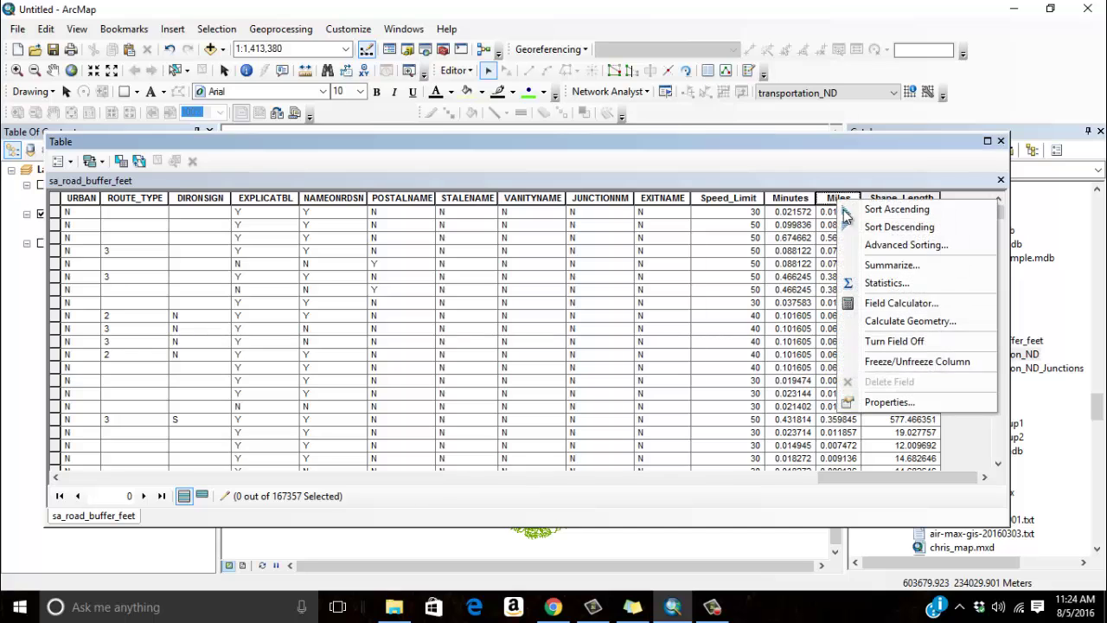
click(890, 322)
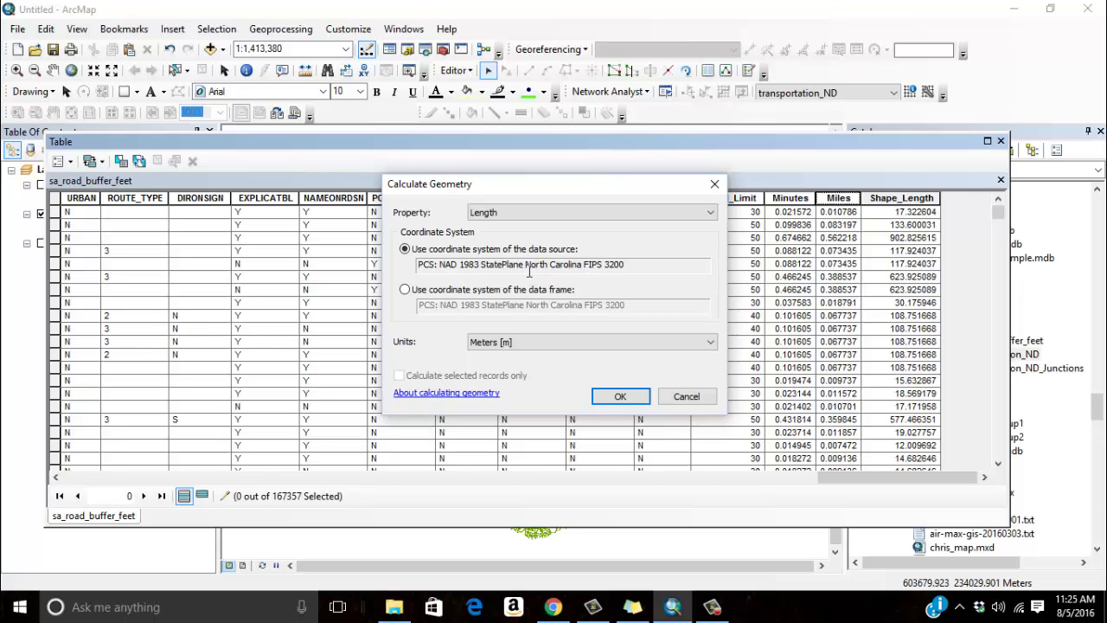
click(514, 343)
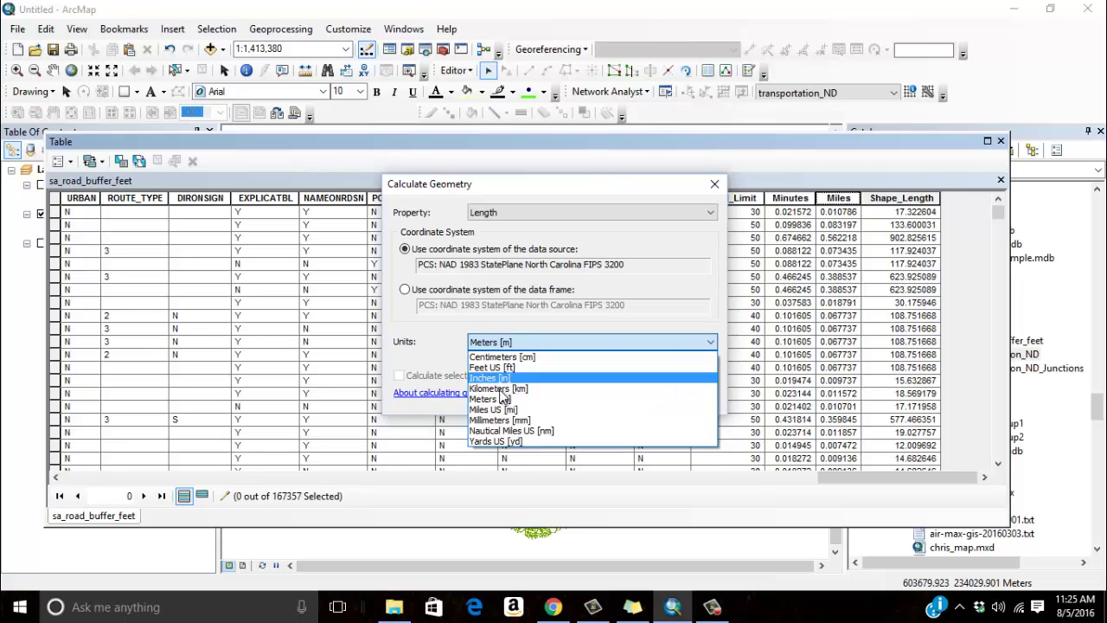
click(591, 320)
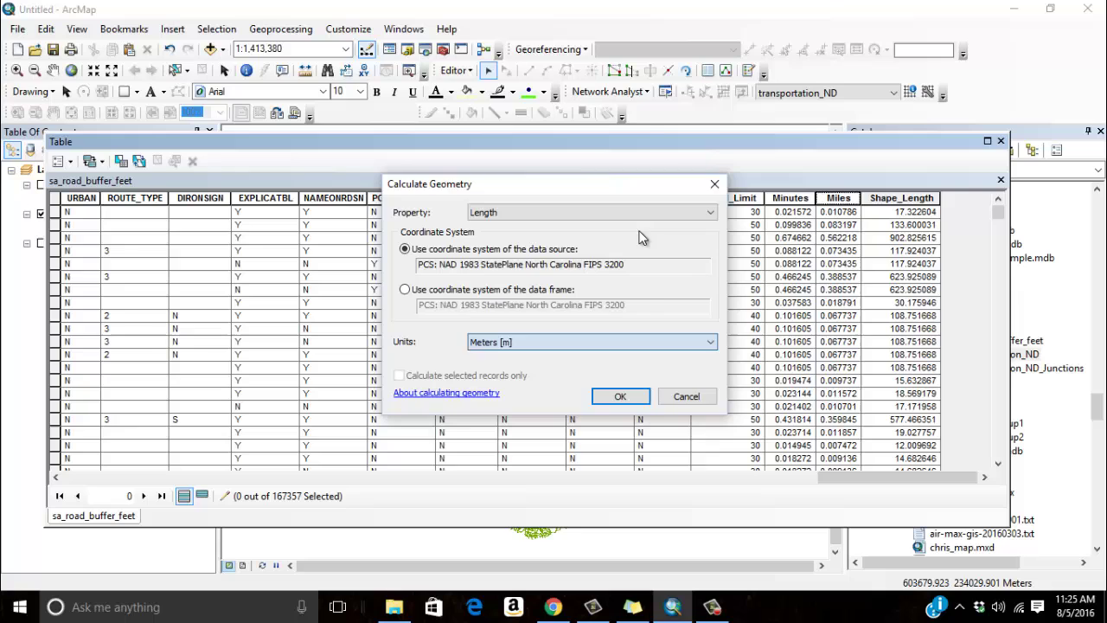
click(672, 398)
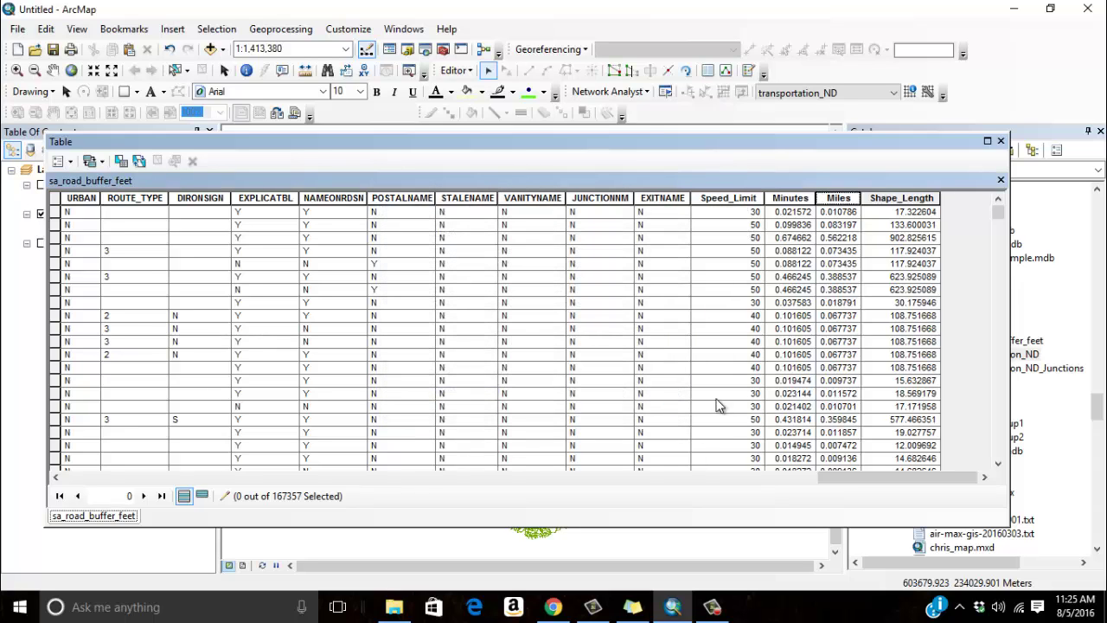
Step: Scroll the road table and stop the edit session via Editor > Stop Editing
mouse_move(997, 216)
mouse_down()
mouse_move(998, 431)
mouse_move(998, 207)
mouse_up()
click(454, 70)
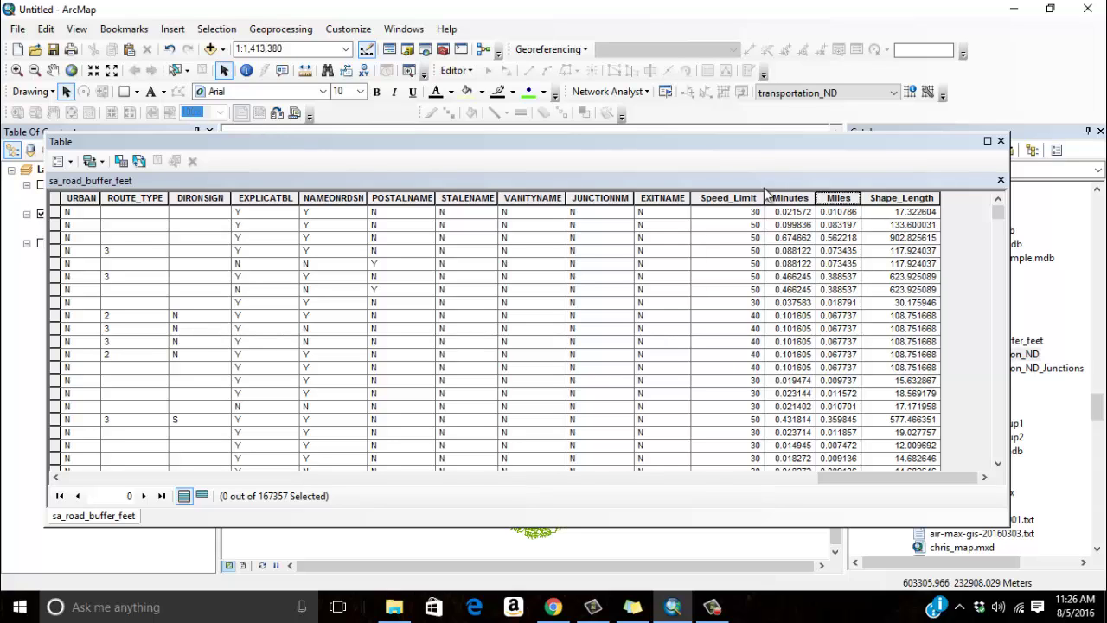
Step: Sort the road table by Minutes in descending order and scroll through the longest segments
right_click(796, 198)
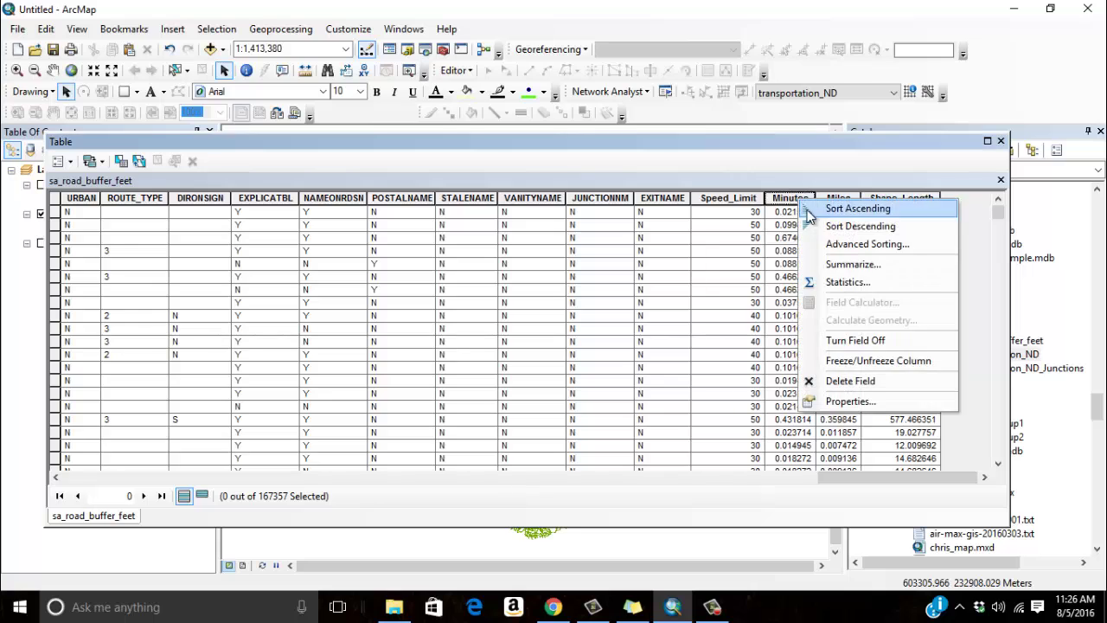
click(816, 224)
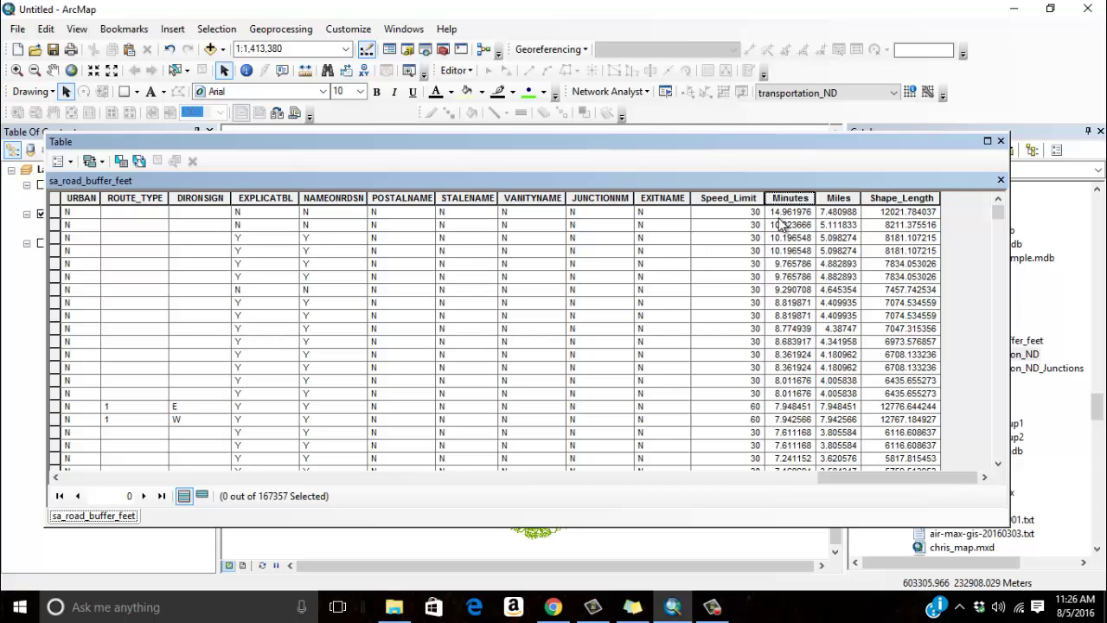
drag(998, 212, 961, 222)
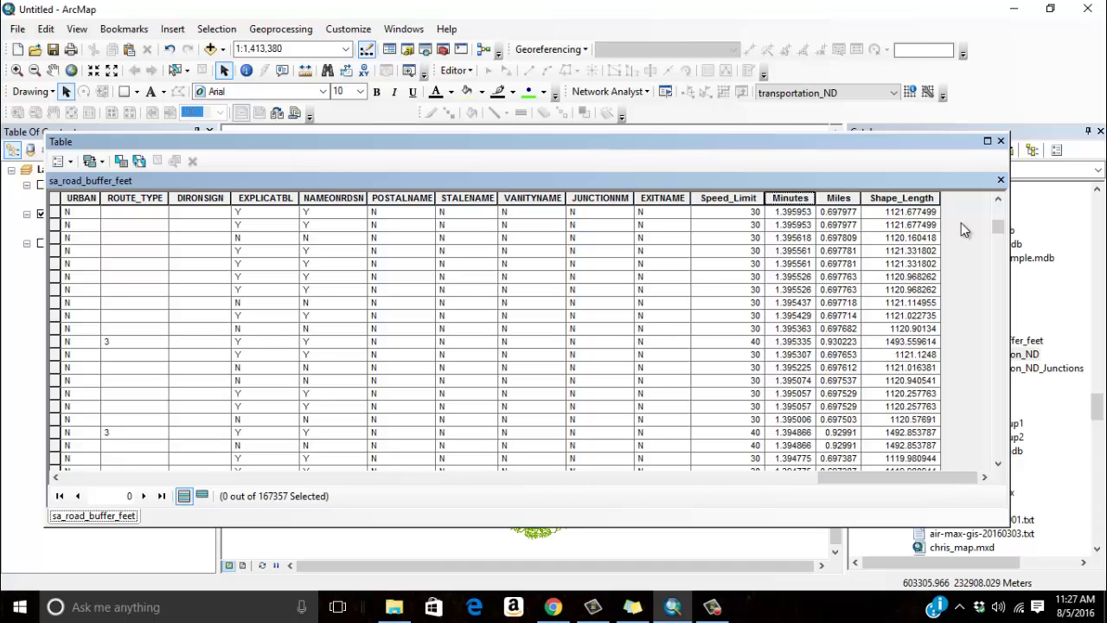
Step: Close the road attribute table and select qaqc_group1 in the Catalog tree
click(1001, 141)
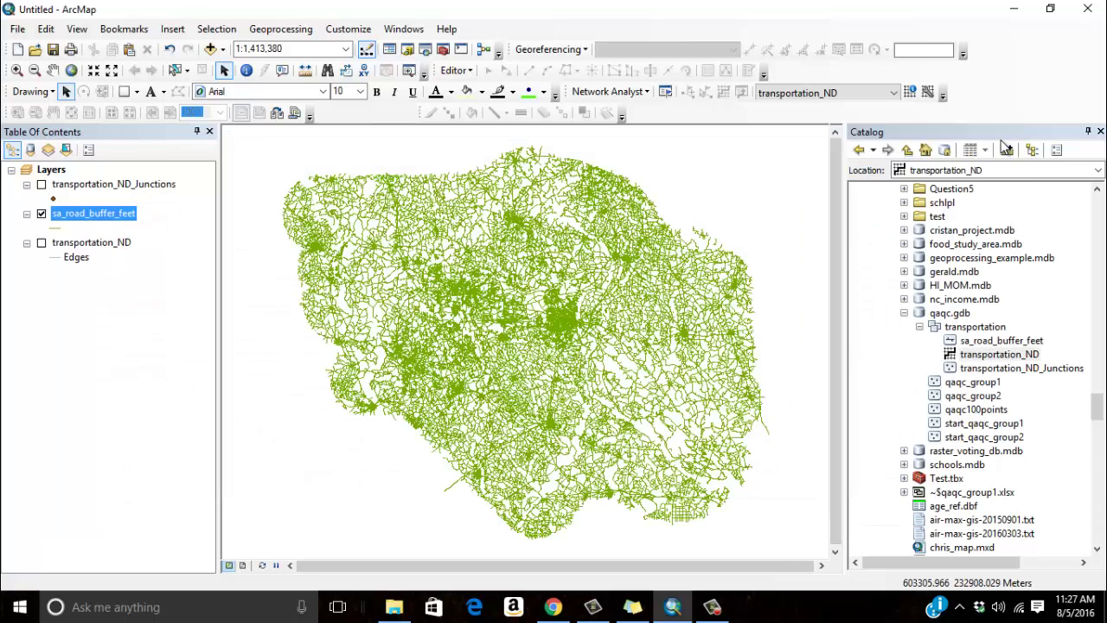
click(970, 383)
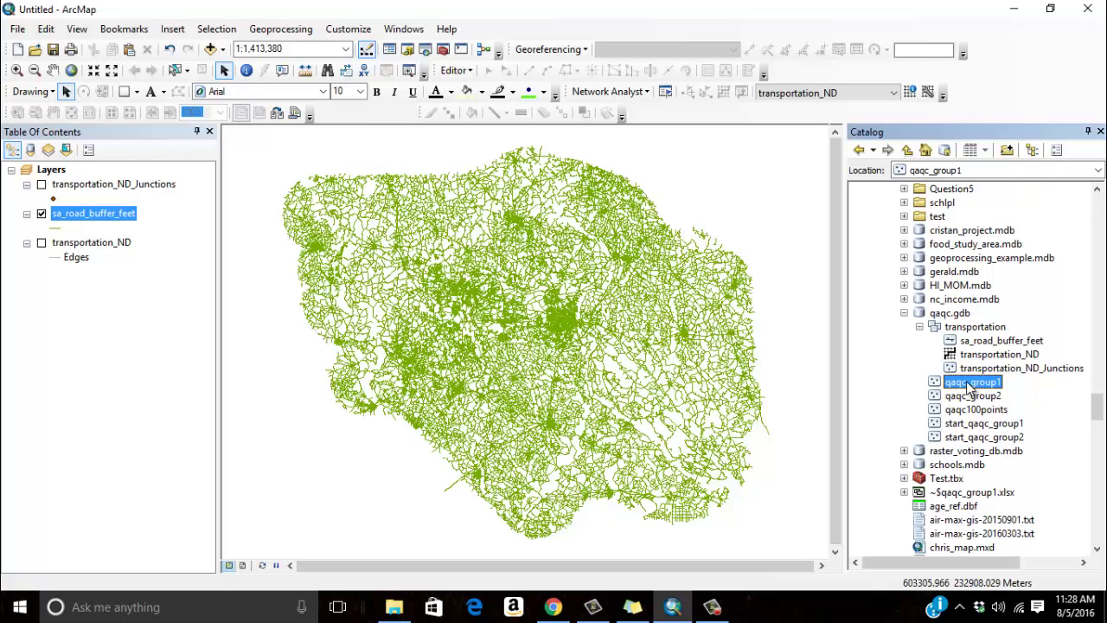
Step: Add the qaqc_group1 points to the map and symbolize them as red Square 1 markers
drag(970, 387, 83, 178)
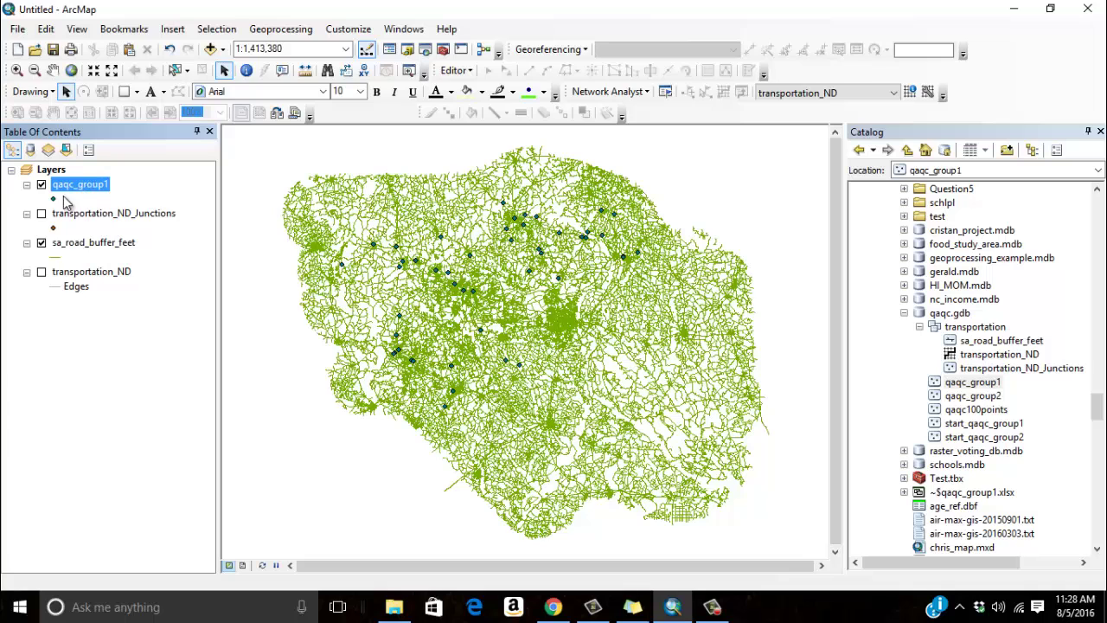
click(53, 200)
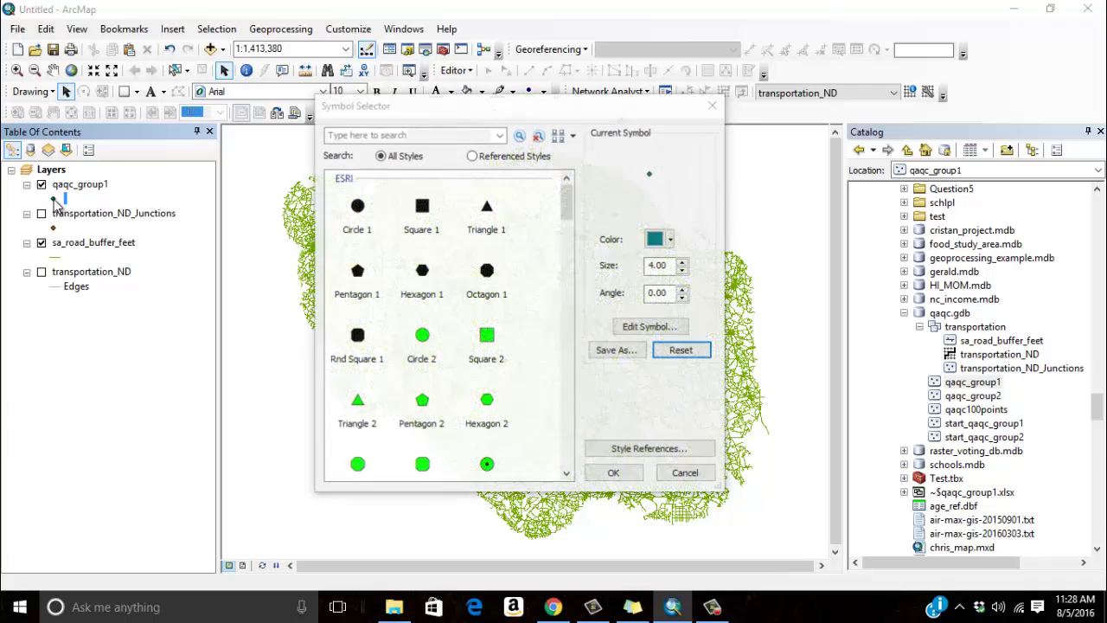
click(422, 214)
click(669, 239)
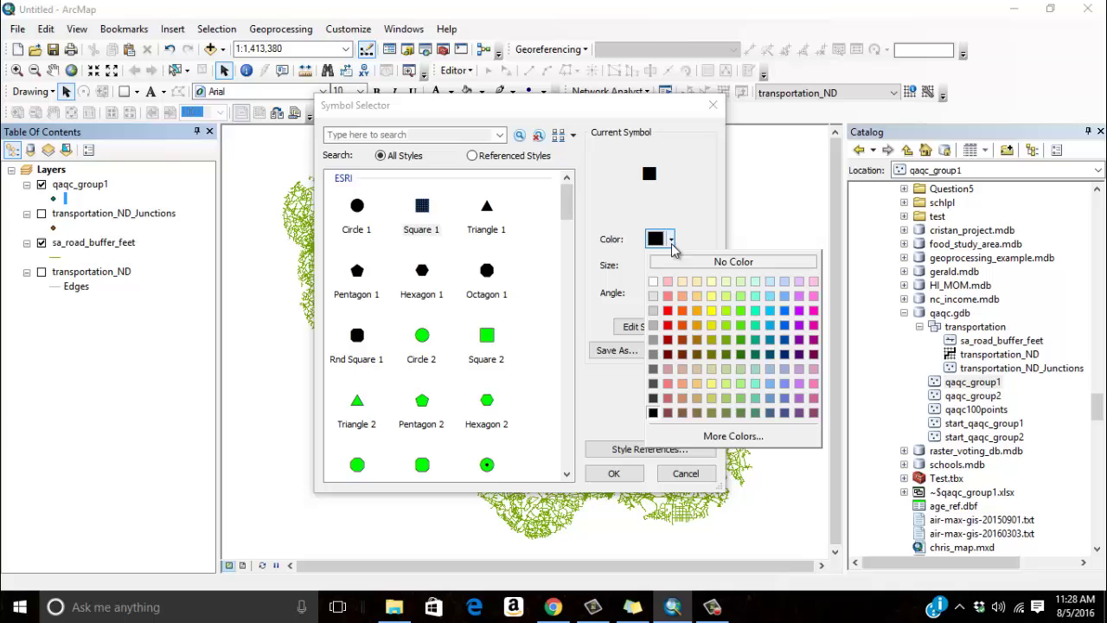
click(668, 320)
click(613, 473)
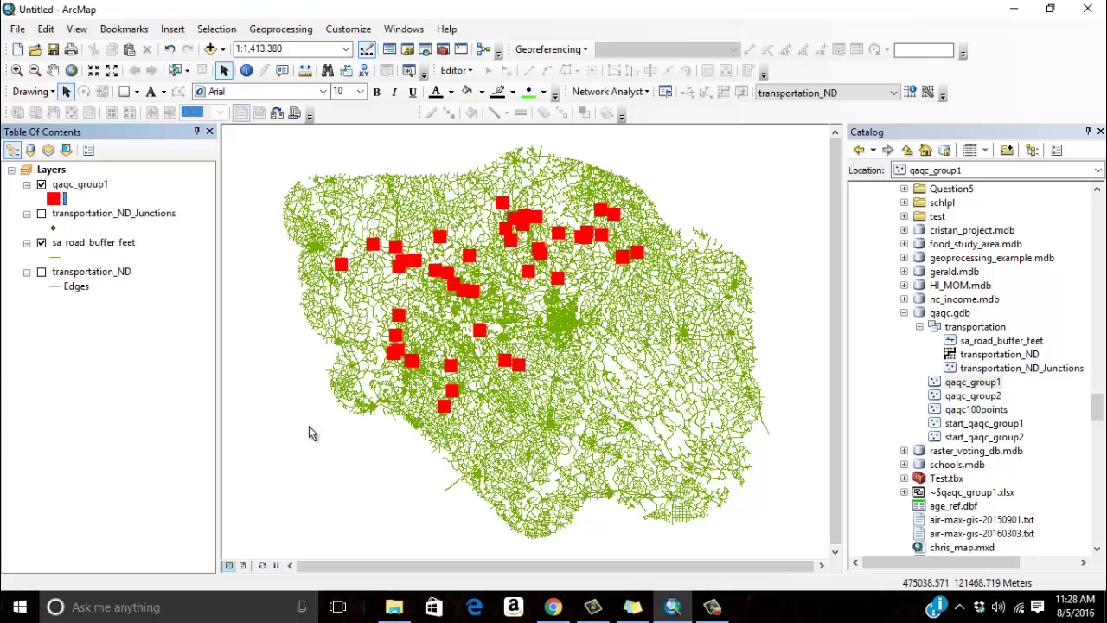
click(628, 92)
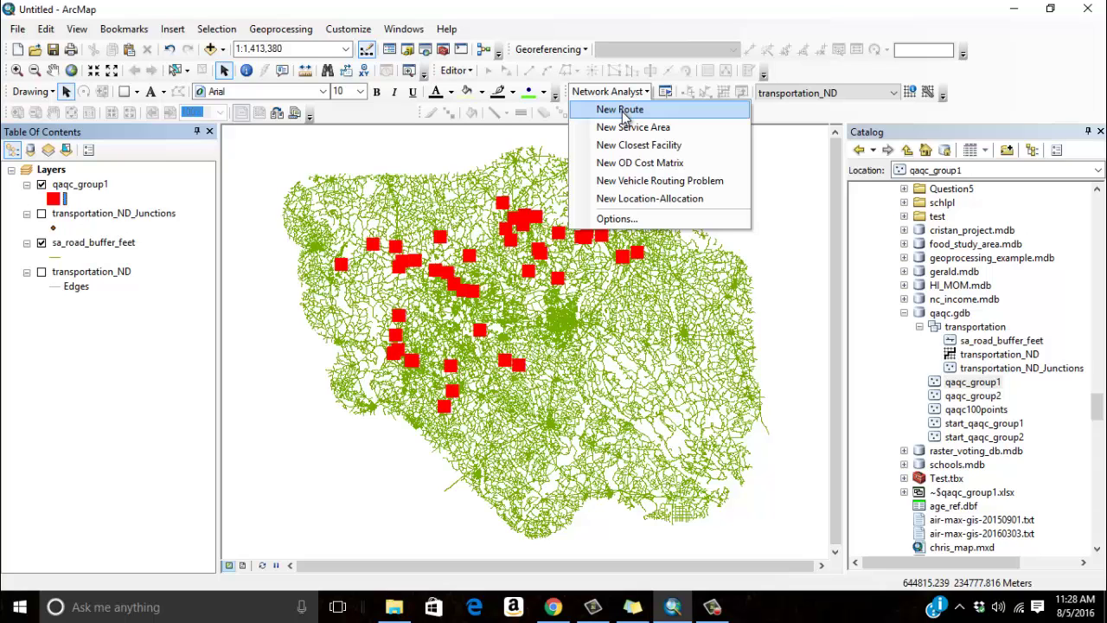
Step: Create a new Route analysis layer and dock the Network Analyst window beside the Table of Contents
click(623, 111)
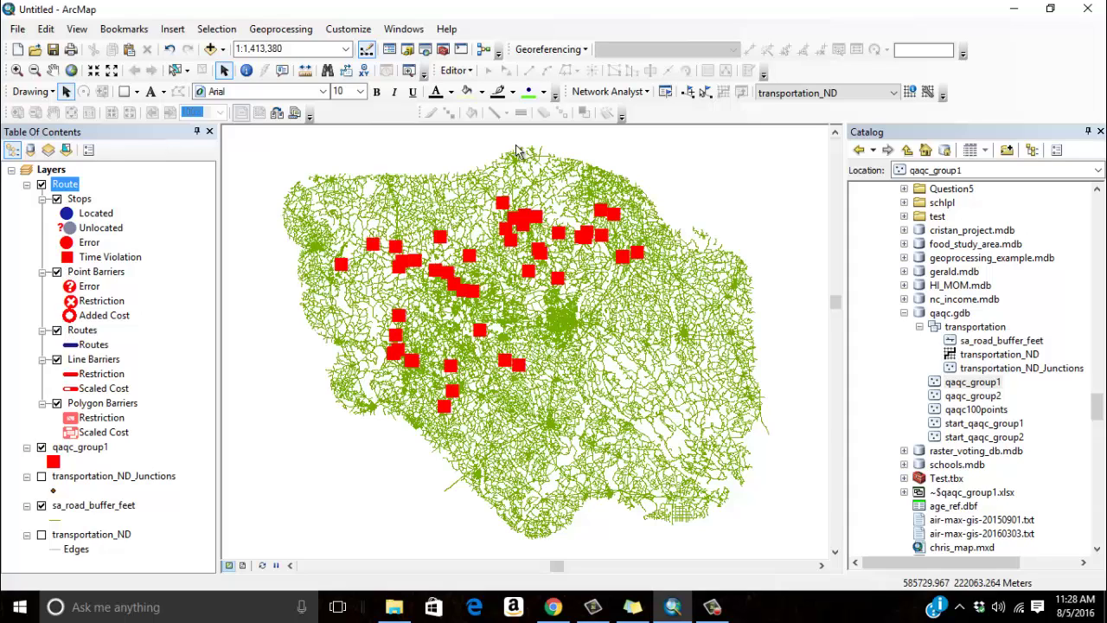
click(665, 92)
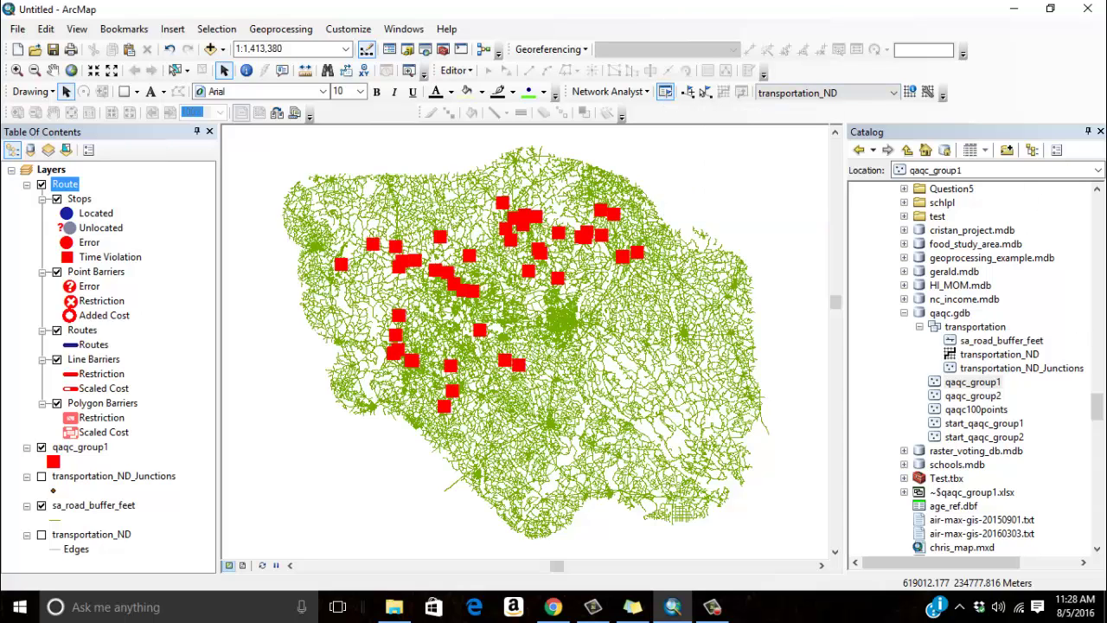
drag(744, 399, 249, 186)
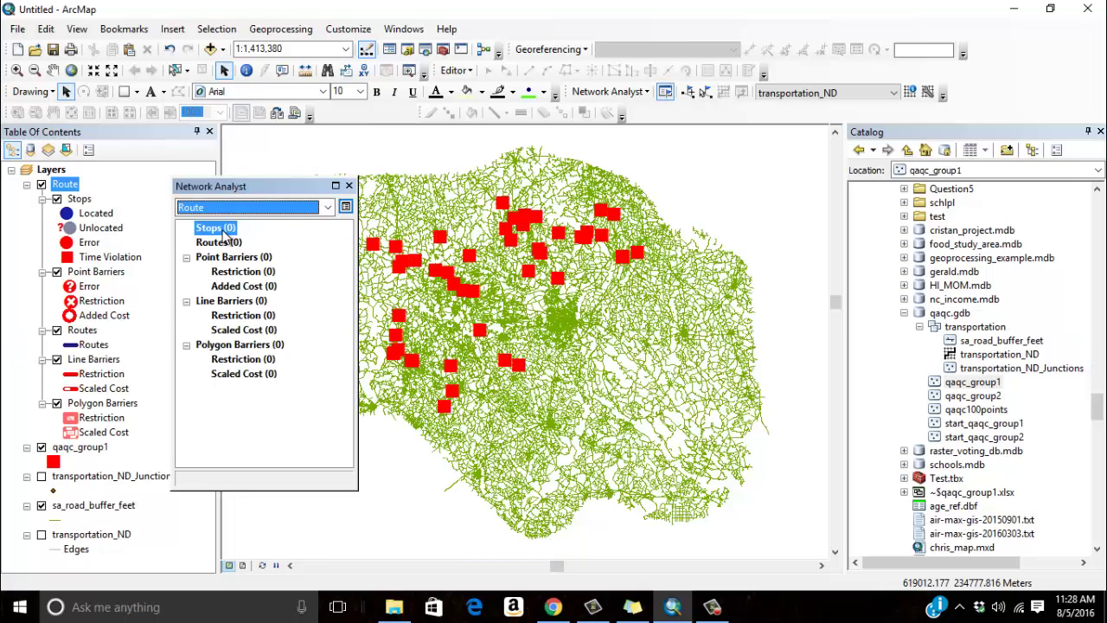
right_click(225, 232)
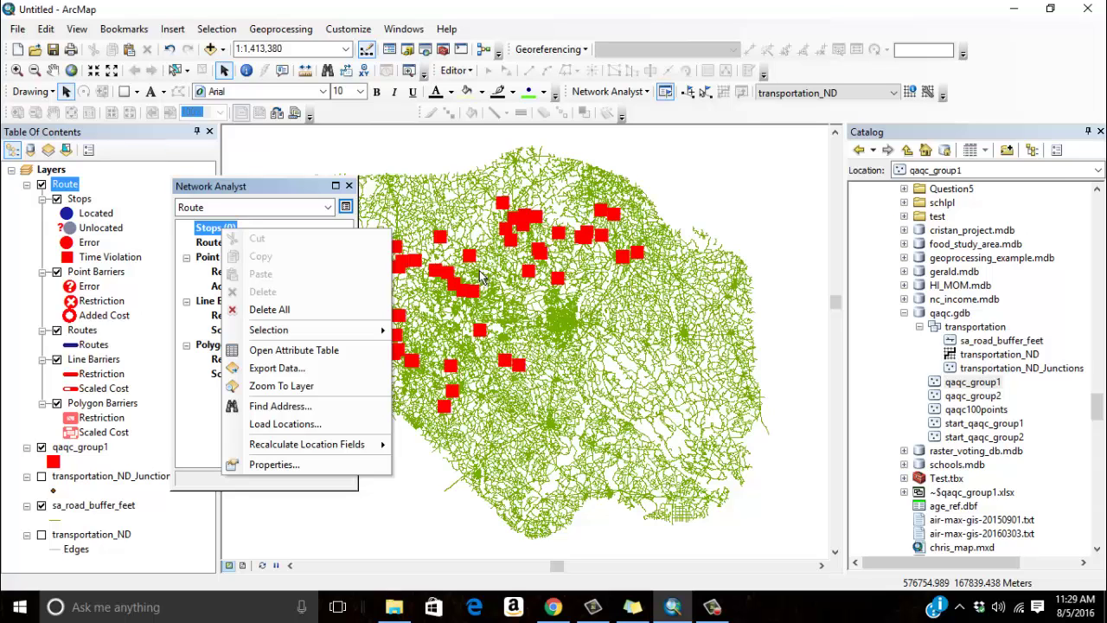
Step: Load the 49 qaqc_group1 points as route stops using Load Locations
click(294, 424)
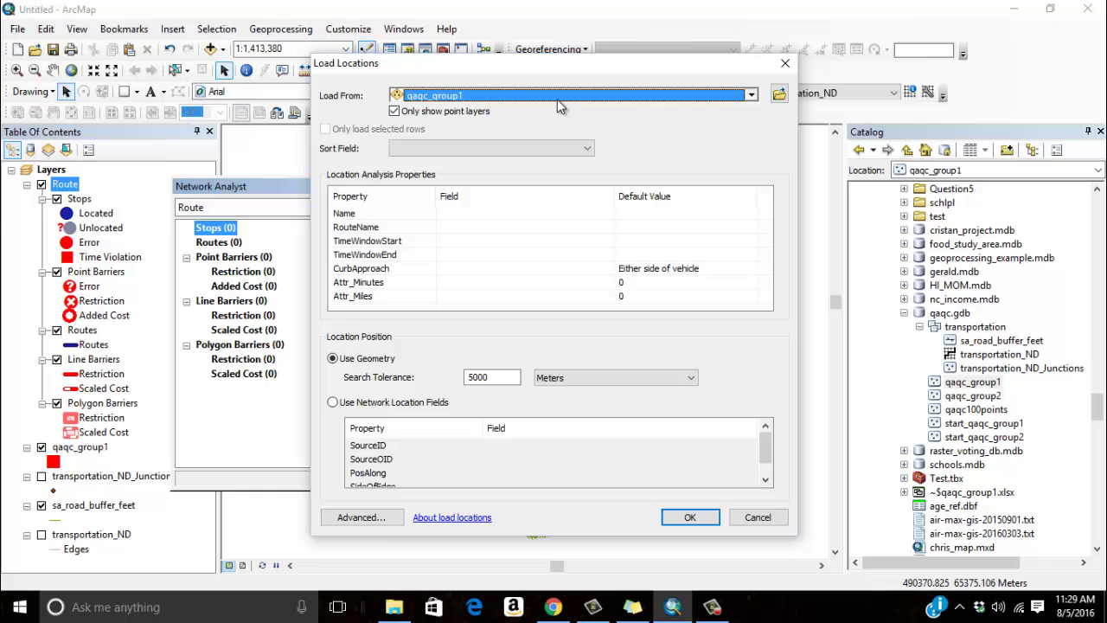
click(691, 517)
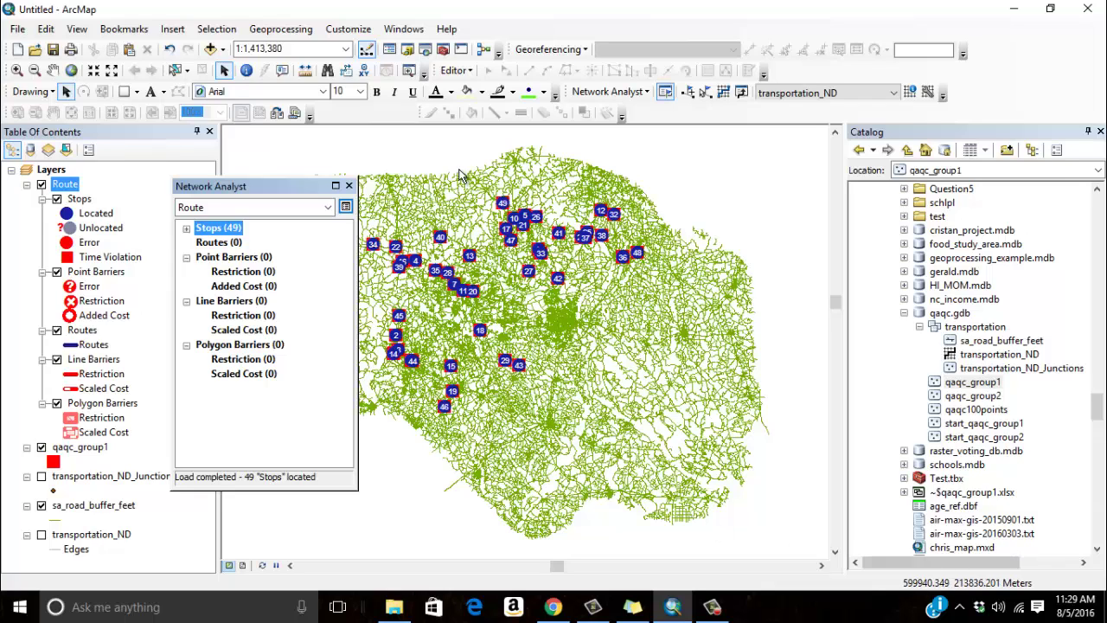
right_click(73, 449)
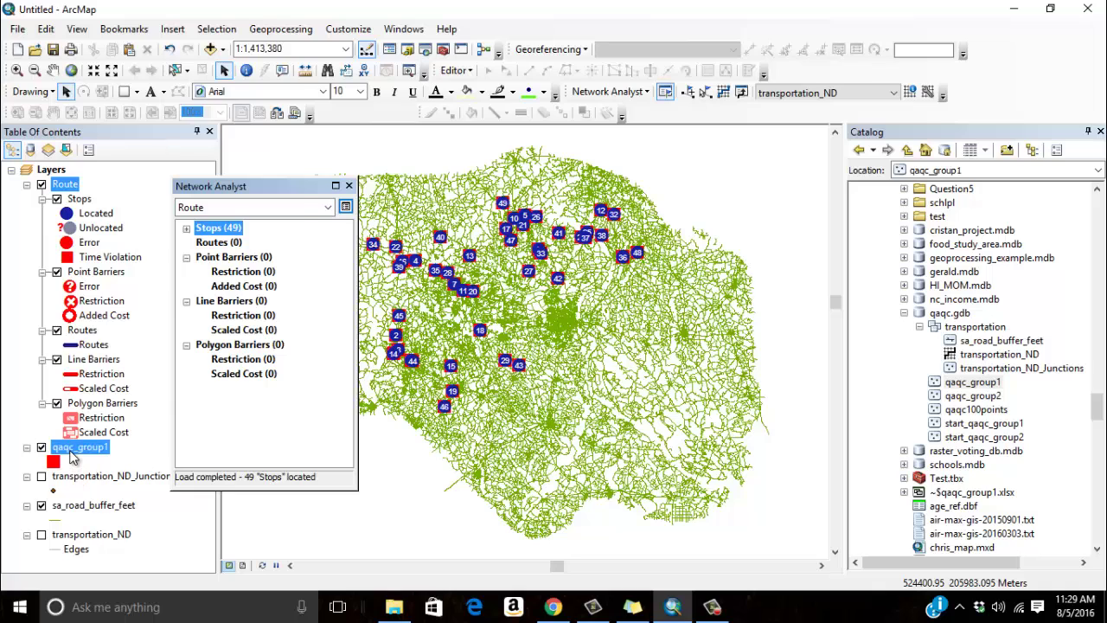
click(143, 133)
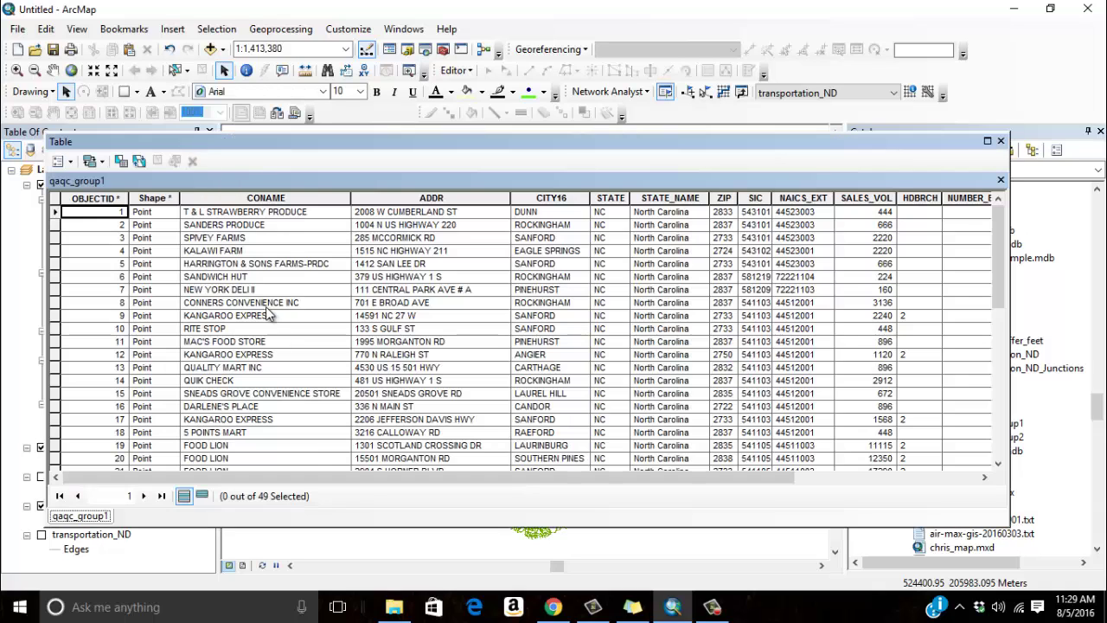
mouse_move(346, 479)
mouse_down()
mouse_move(635, 488)
mouse_move(353, 495)
mouse_up()
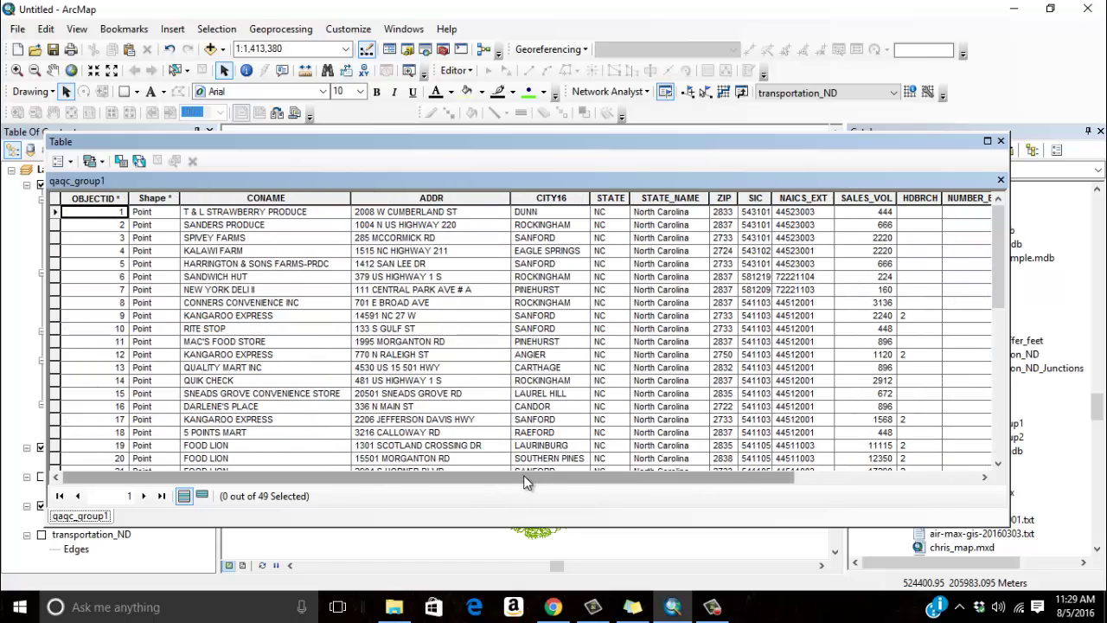
drag(525, 475, 700, 484)
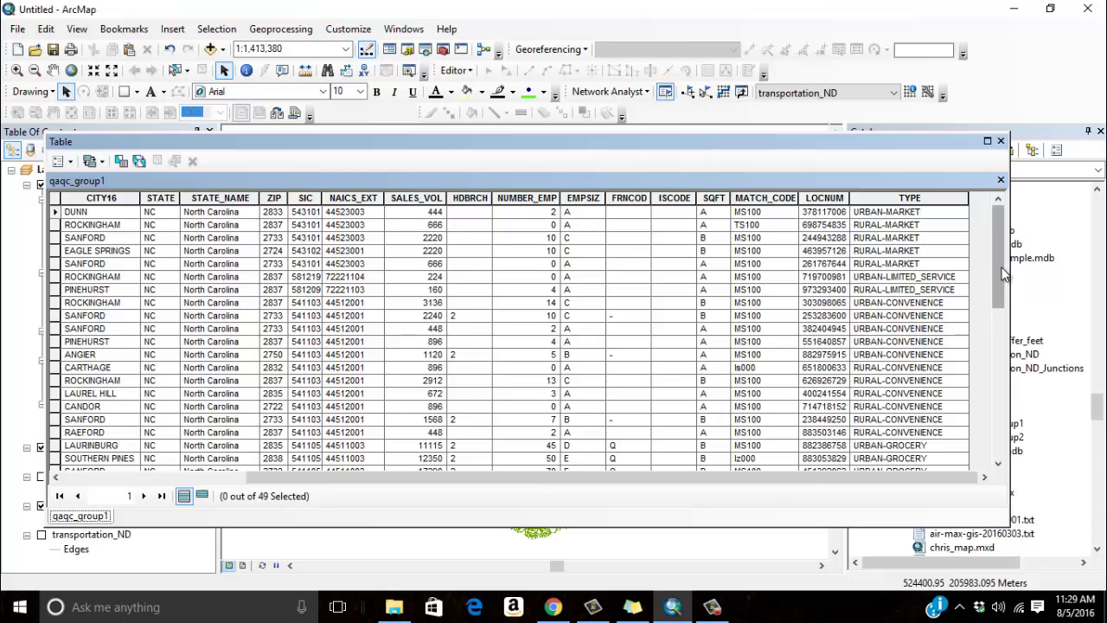
drag(1005, 274, 1011, 233)
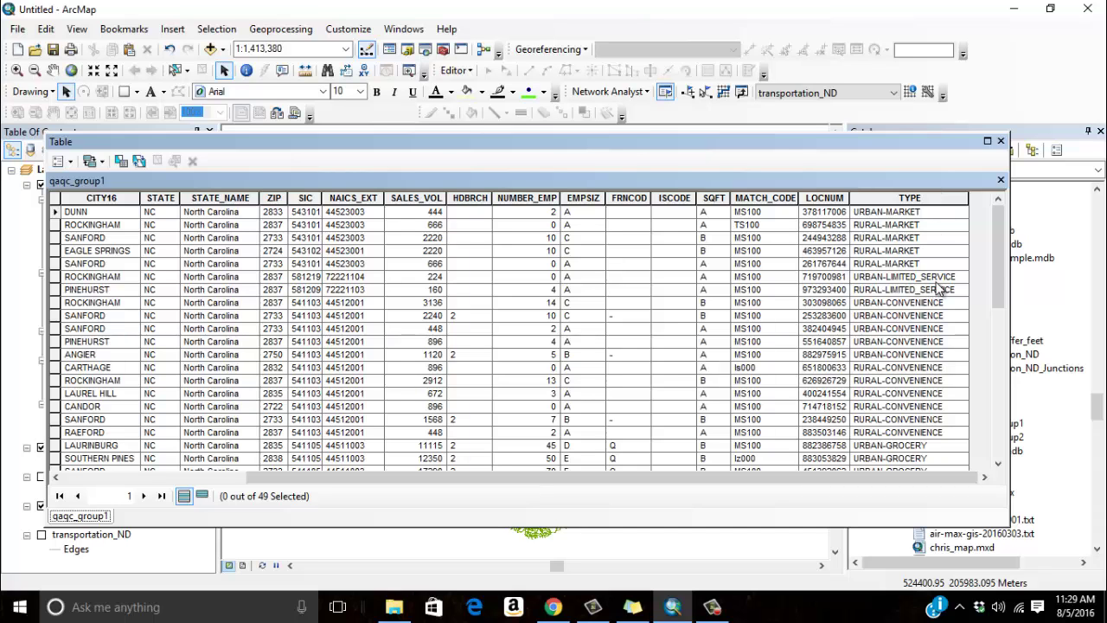
drag(993, 254, 1003, 432)
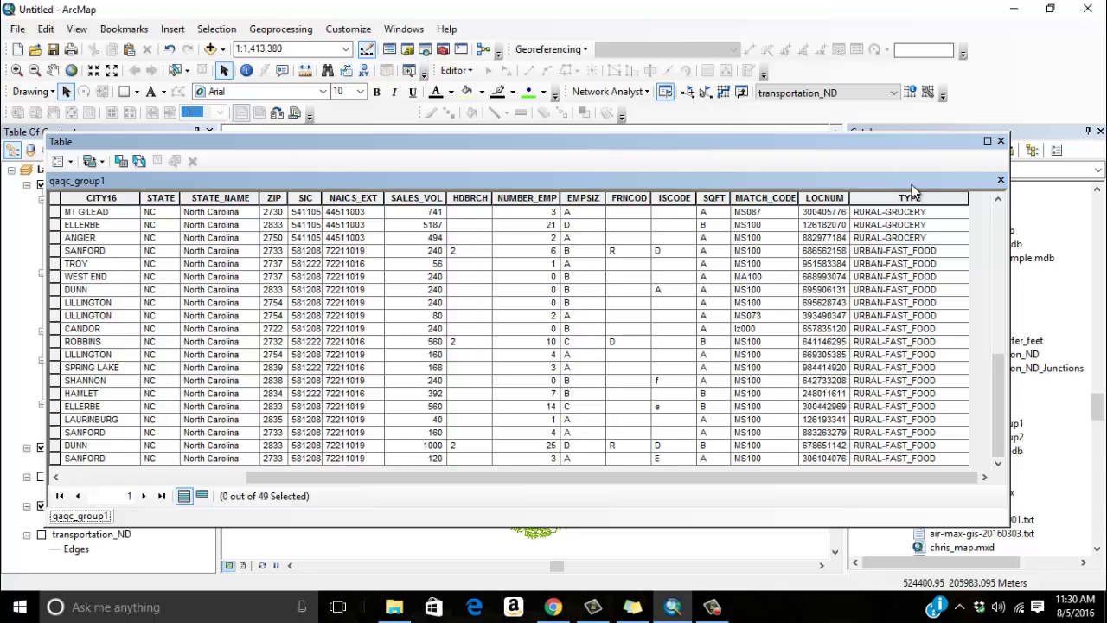
Step: Close the attribute table, shift the Network Analyst window left, and briefly open Route properties
click(1000, 140)
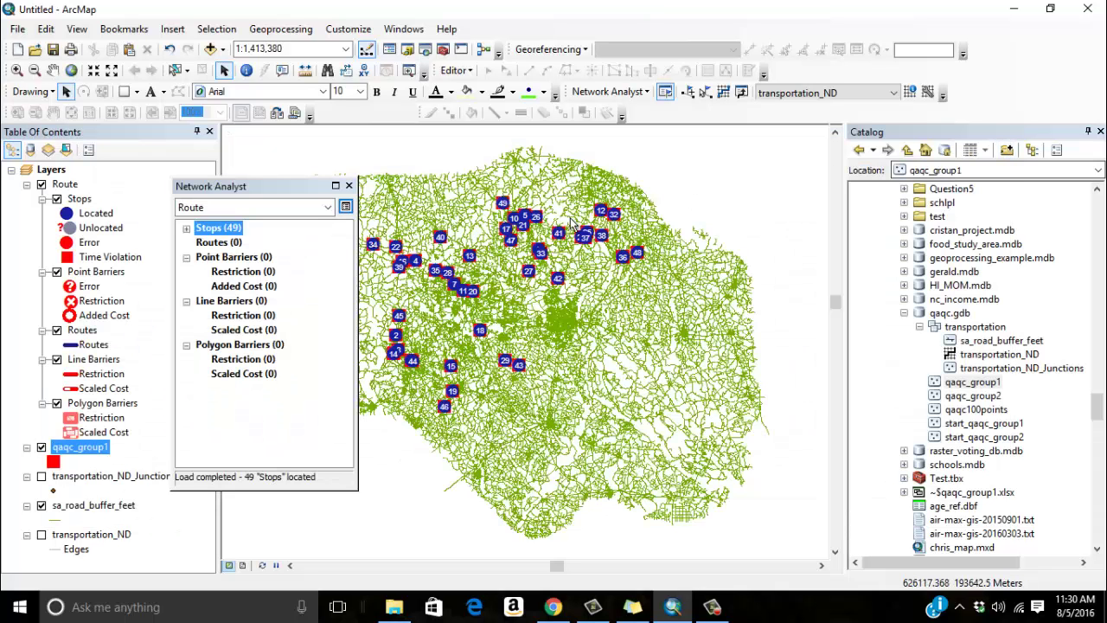
drag(274, 187, 225, 207)
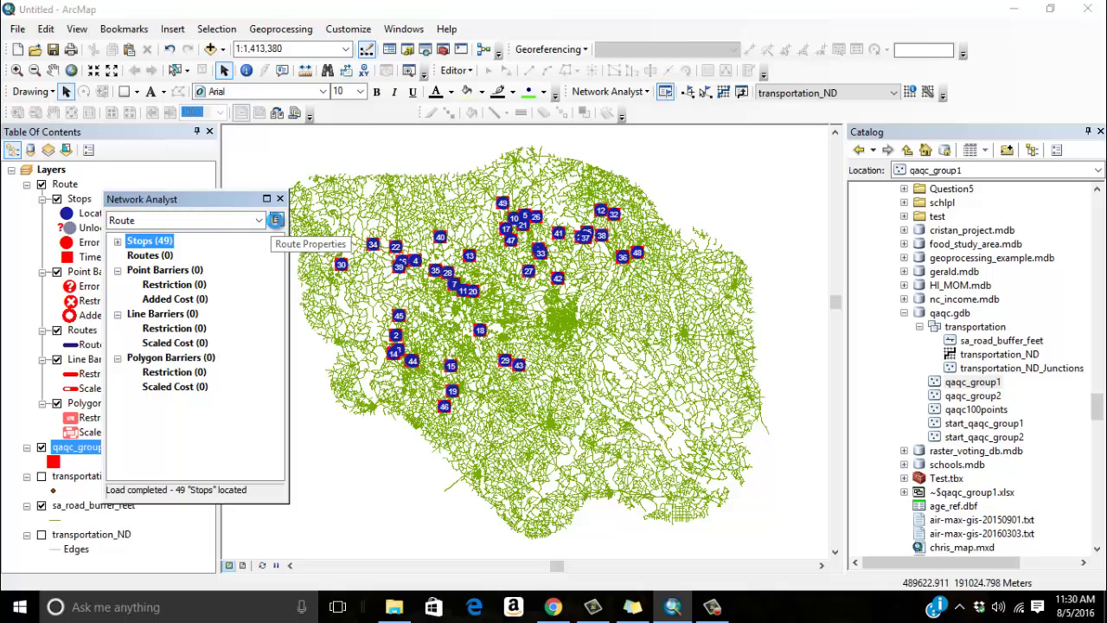
click(275, 219)
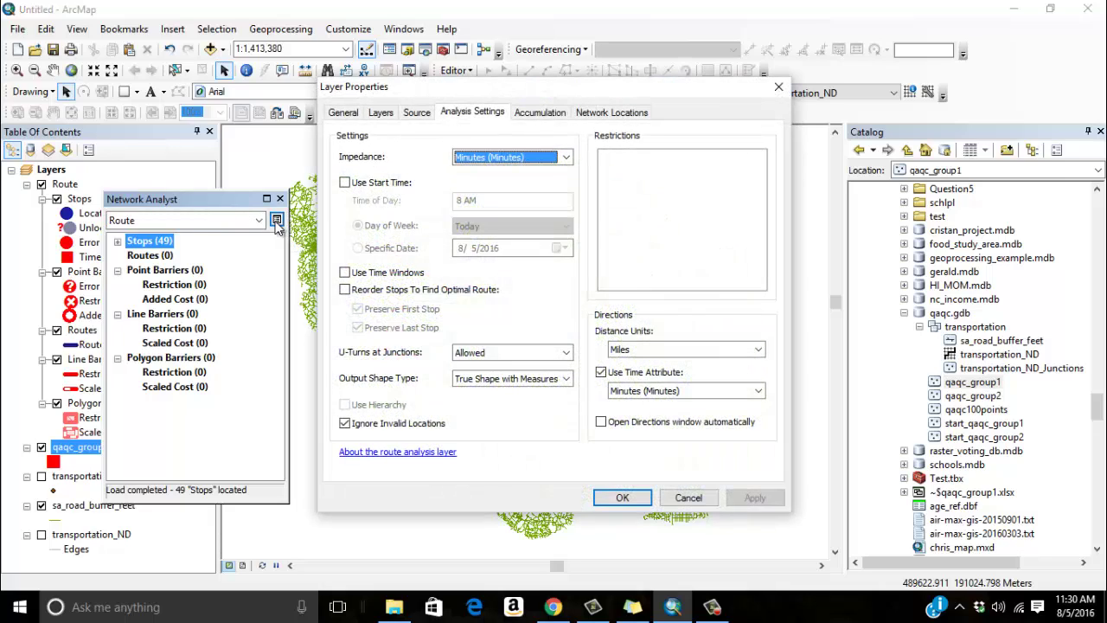
click(688, 499)
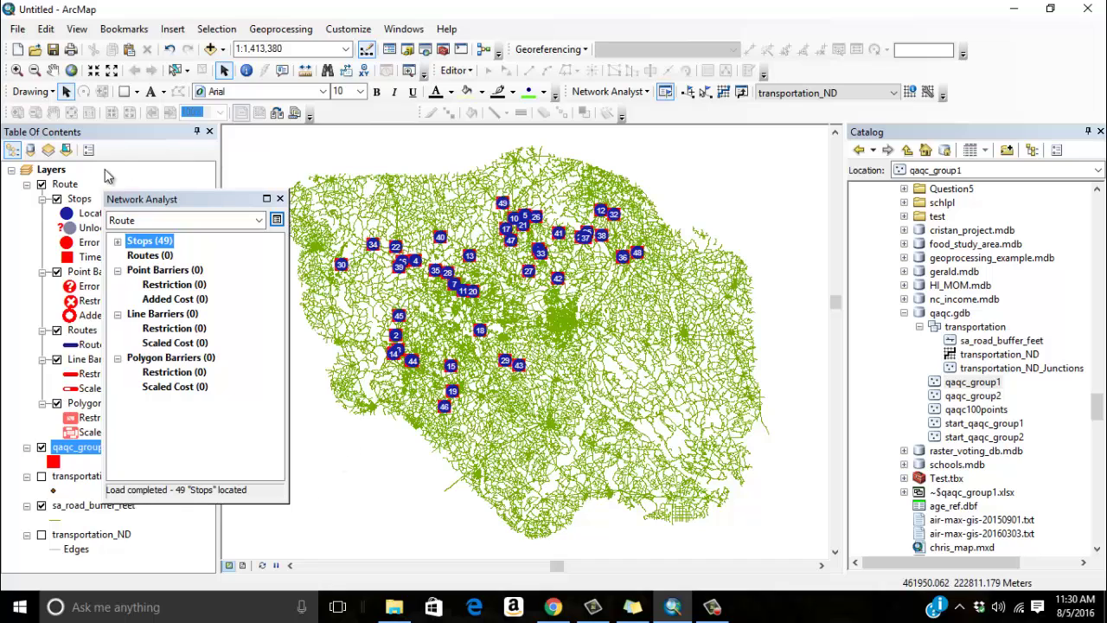
Step: Set Miles and Minutes as accumulation attributes in Route properties, then view Analysis Settings
click(277, 222)
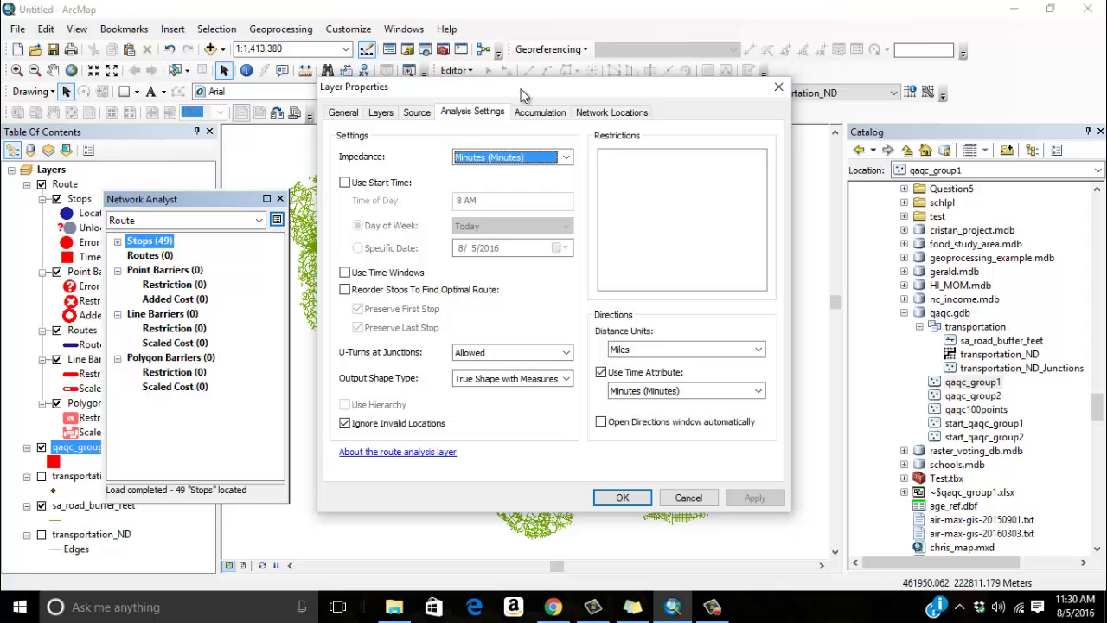
click(536, 116)
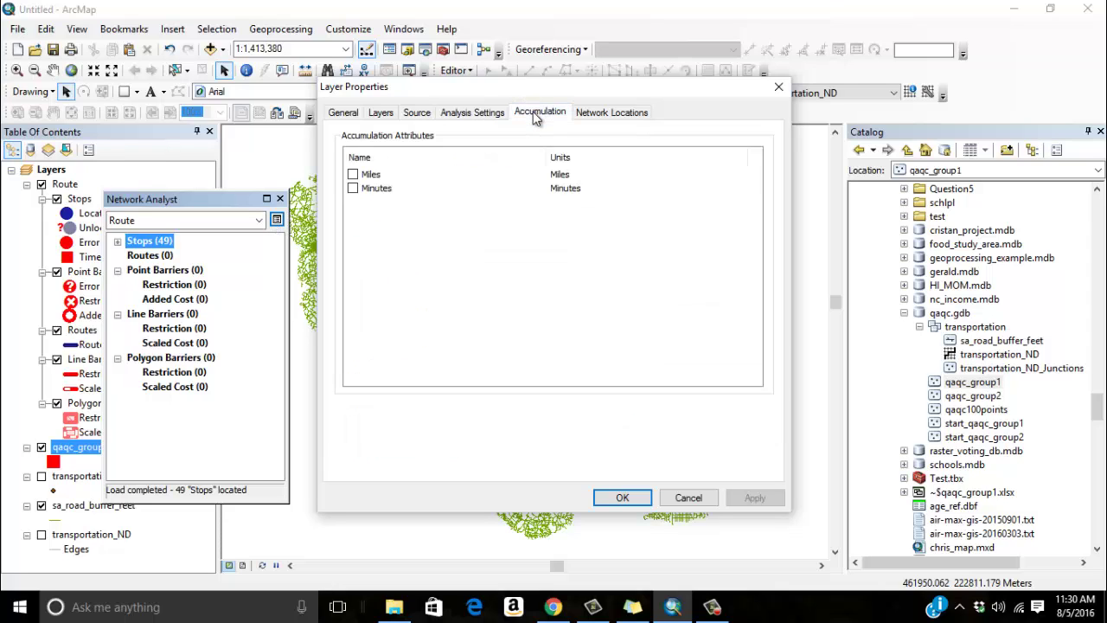
click(353, 174)
click(353, 188)
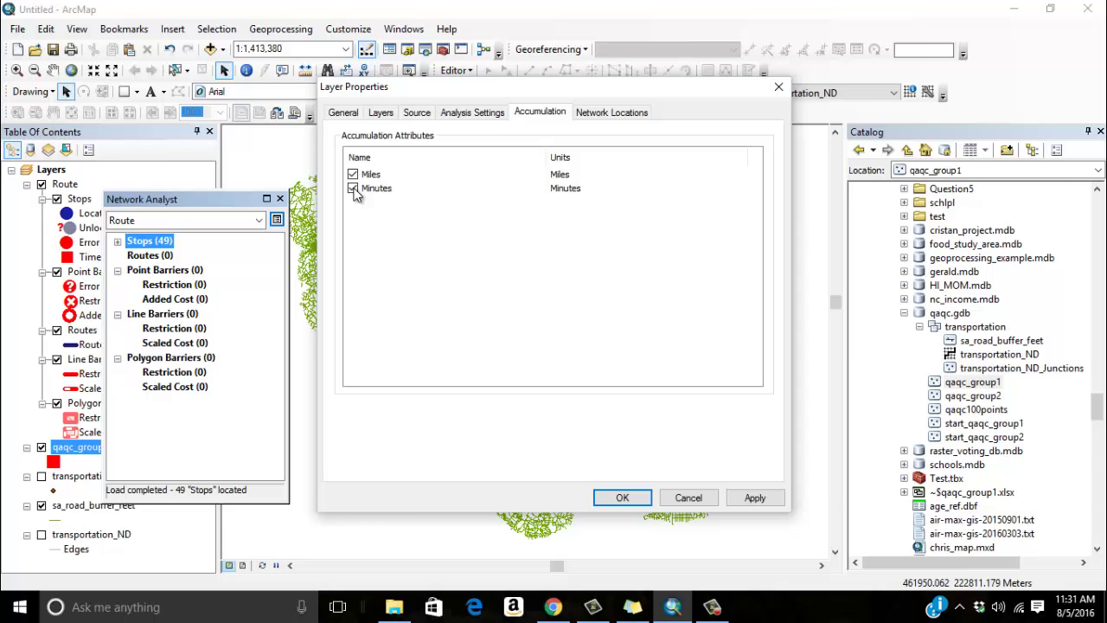
click(454, 115)
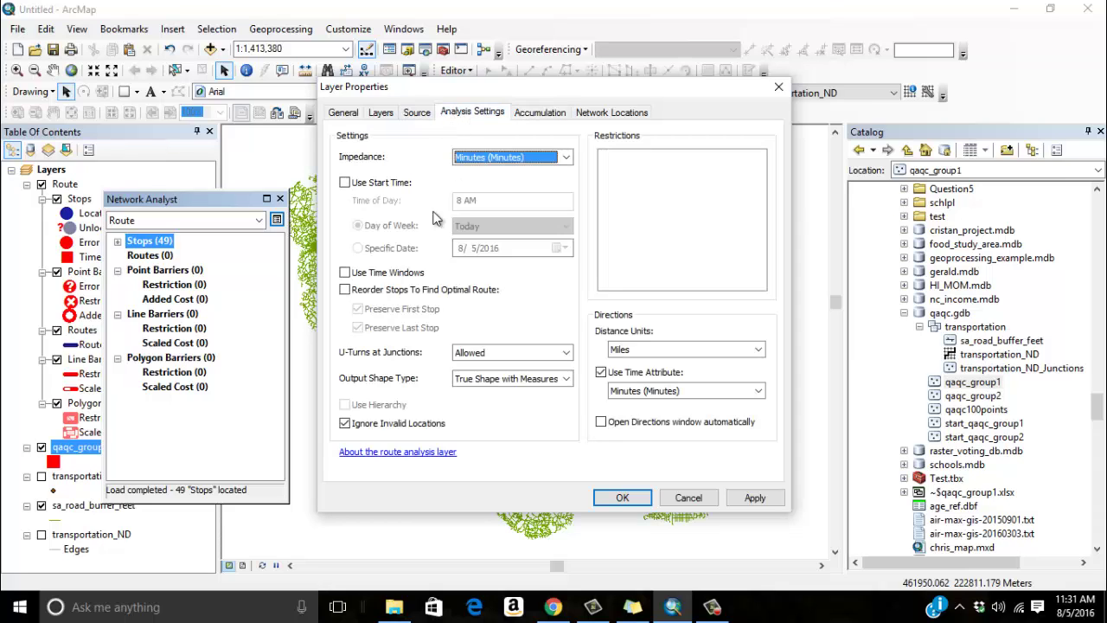
Step: Set the Route analysis to reorder stops freely without keeping the last stop fixed, and apply
click(345, 290)
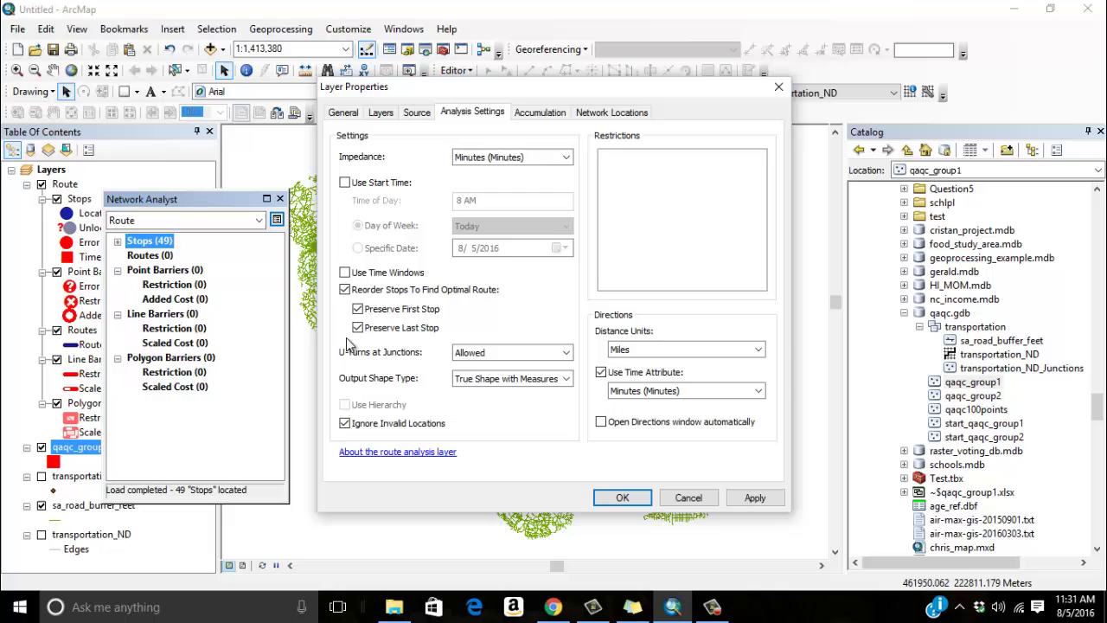
click(357, 328)
click(760, 500)
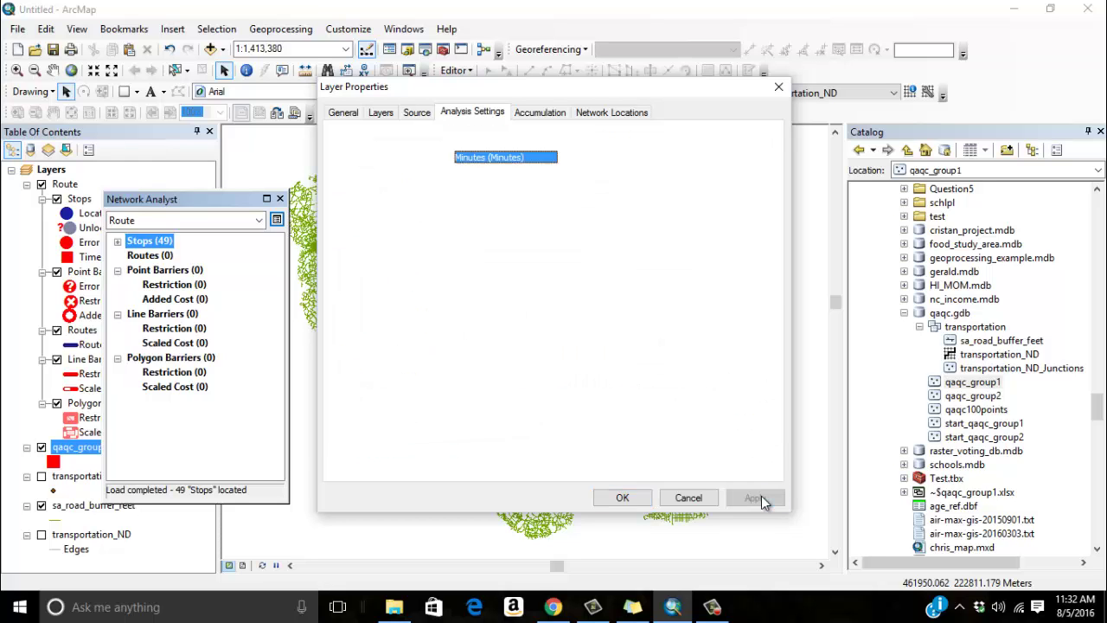
click(621, 497)
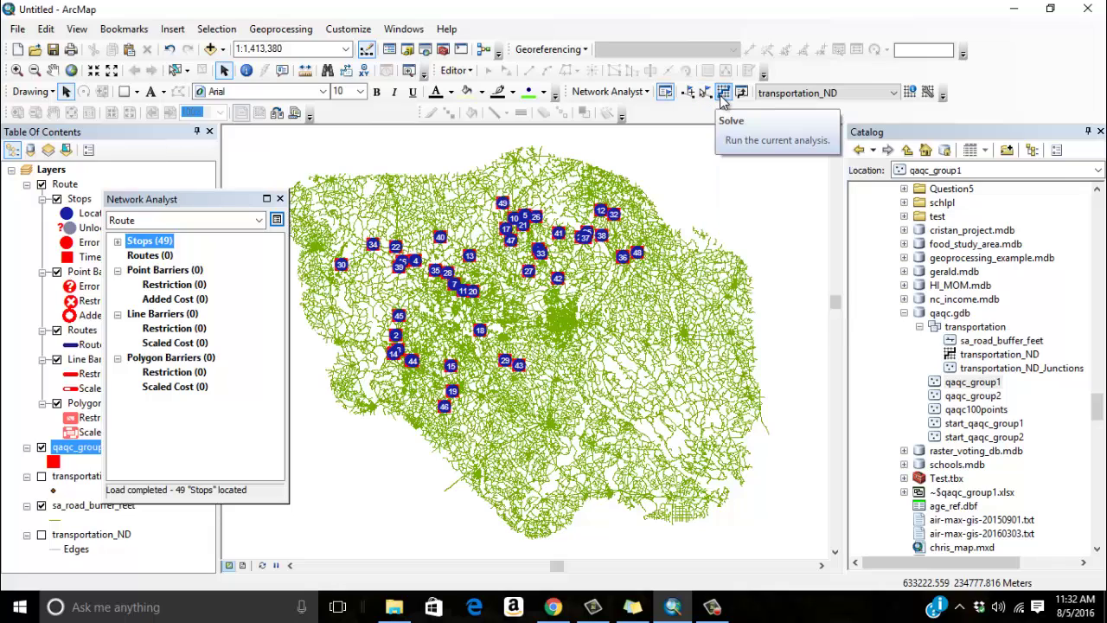
Step: Solve the route through all 49 stops and zoom into the town near stops 1 and 2
click(723, 96)
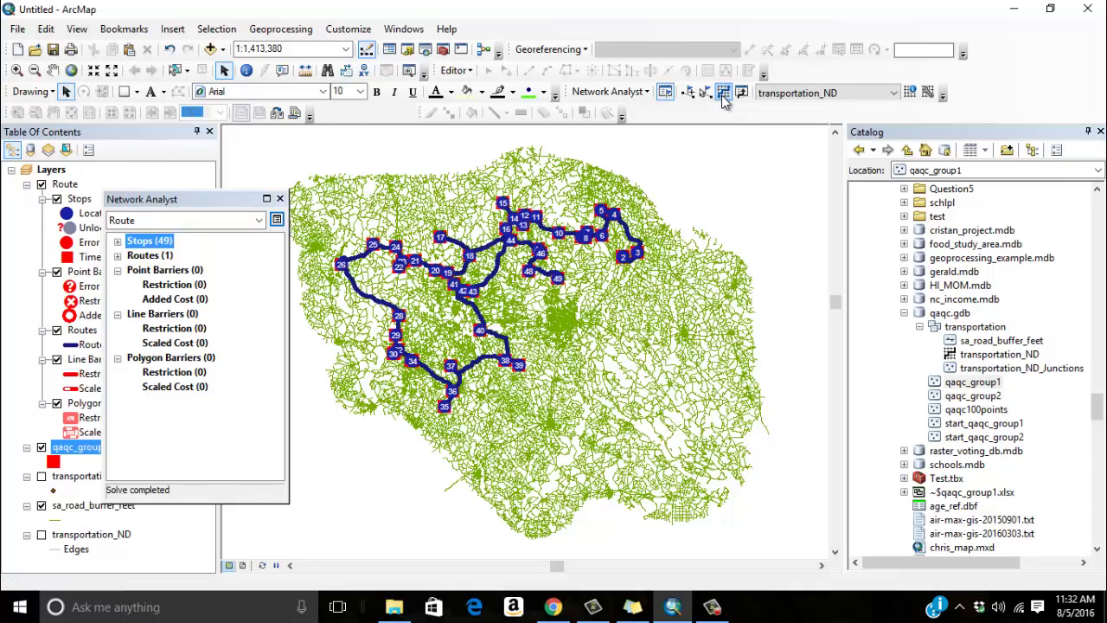
click(16, 70)
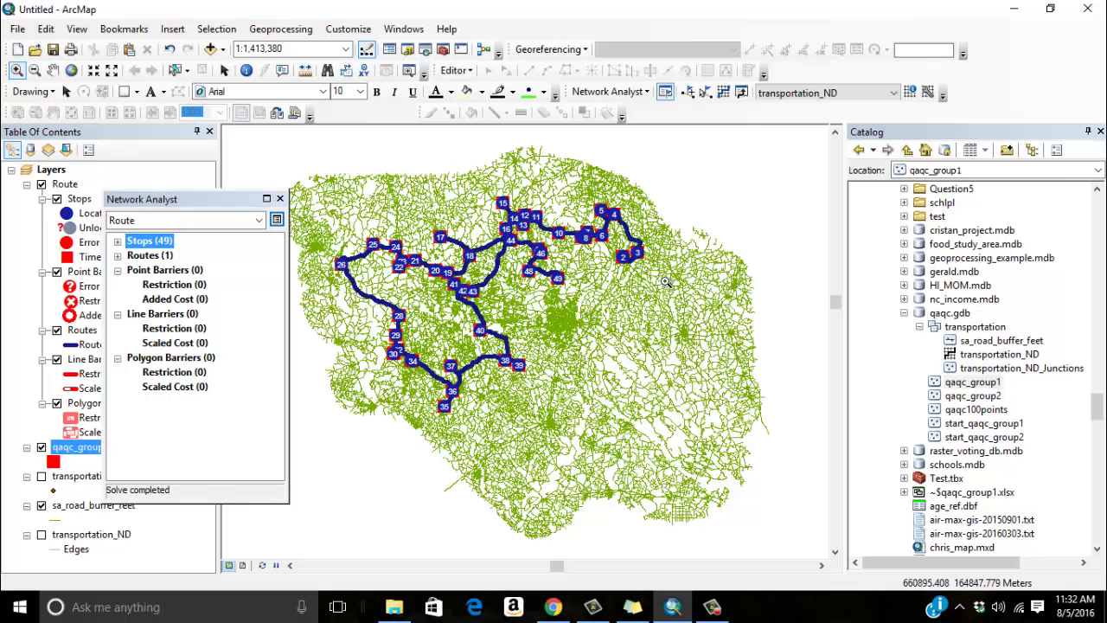
drag(665, 283, 595, 231)
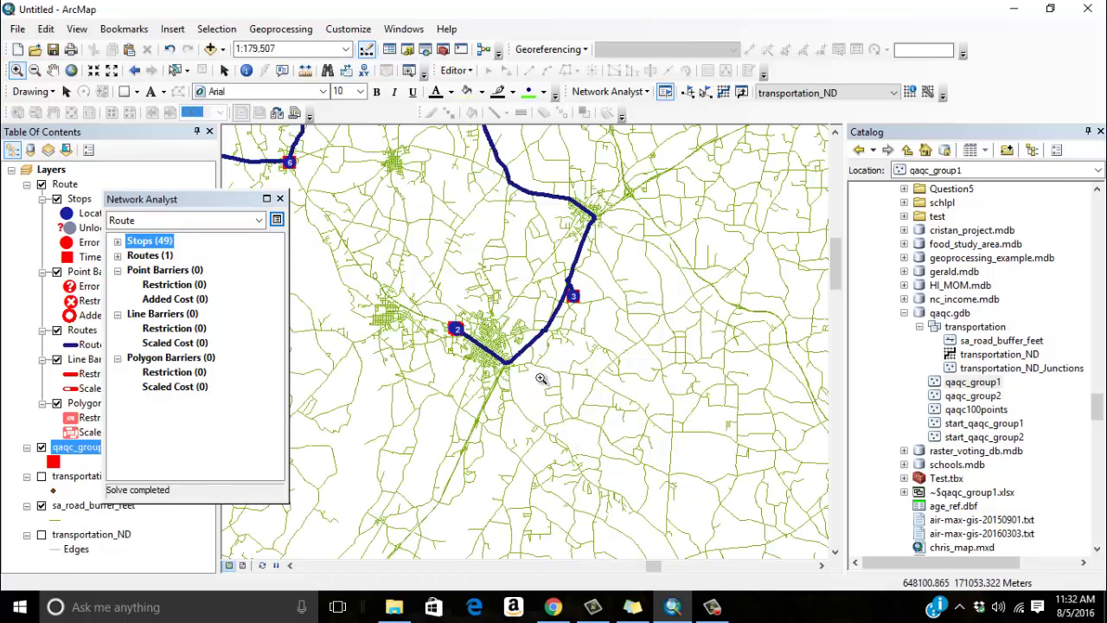
drag(540, 378, 423, 295)
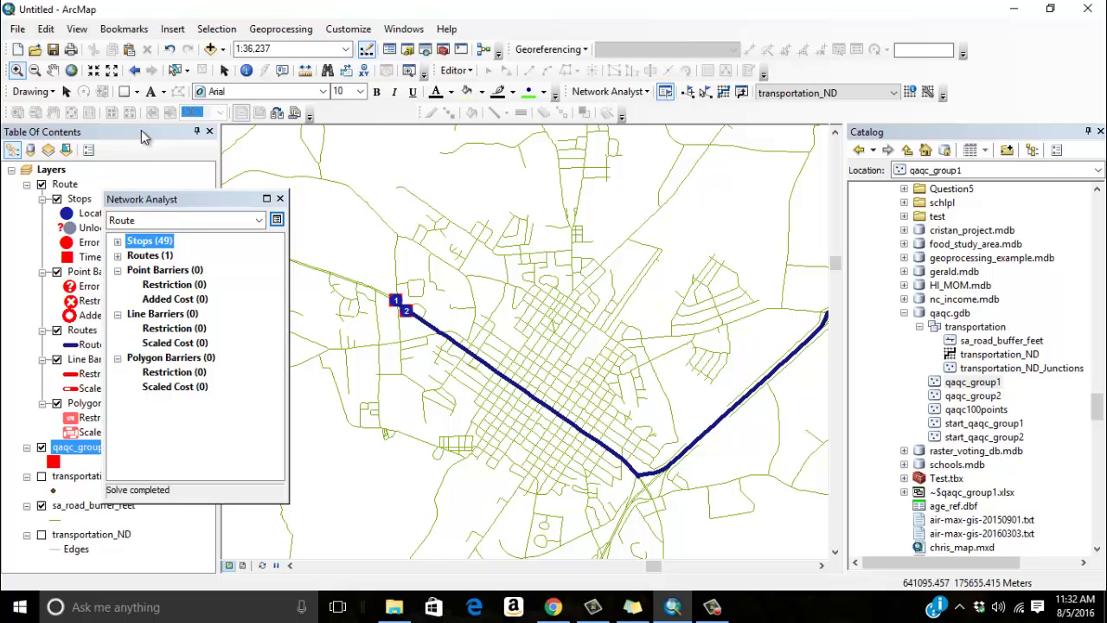
Step: Zoom out and pan to view the whole solved route, then expand Stops (49)
click(34, 70)
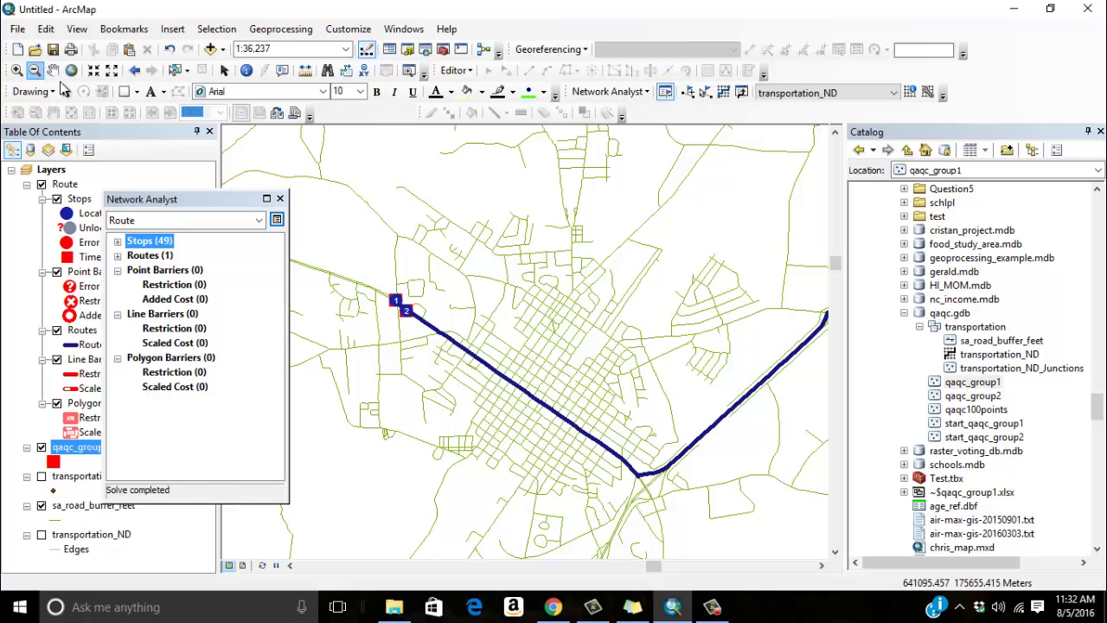
click(693, 462)
click(671, 421)
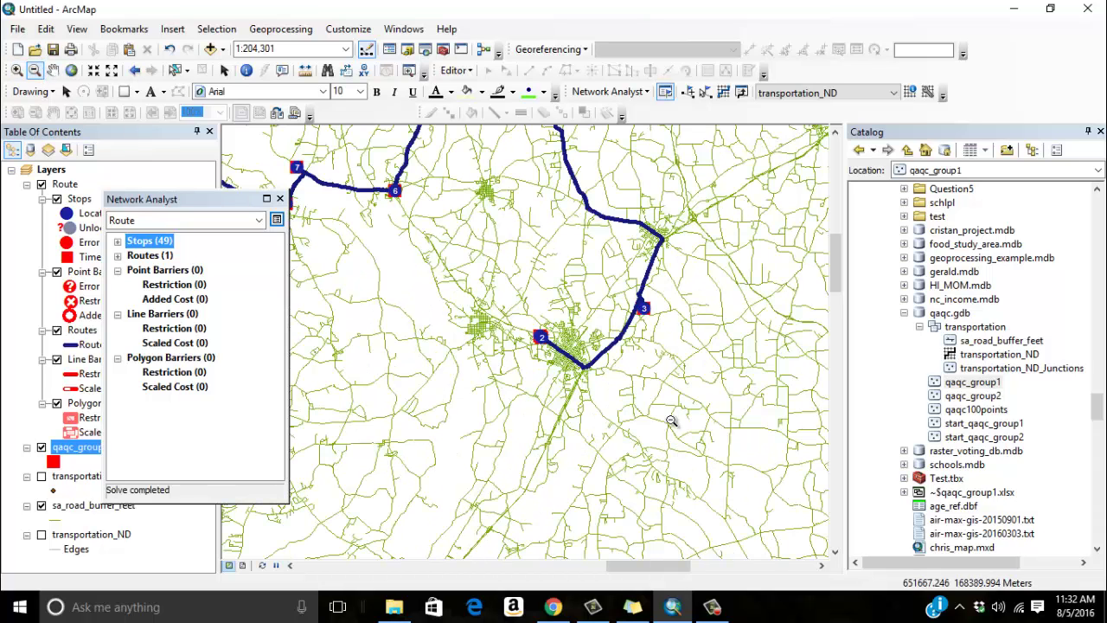
click(53, 70)
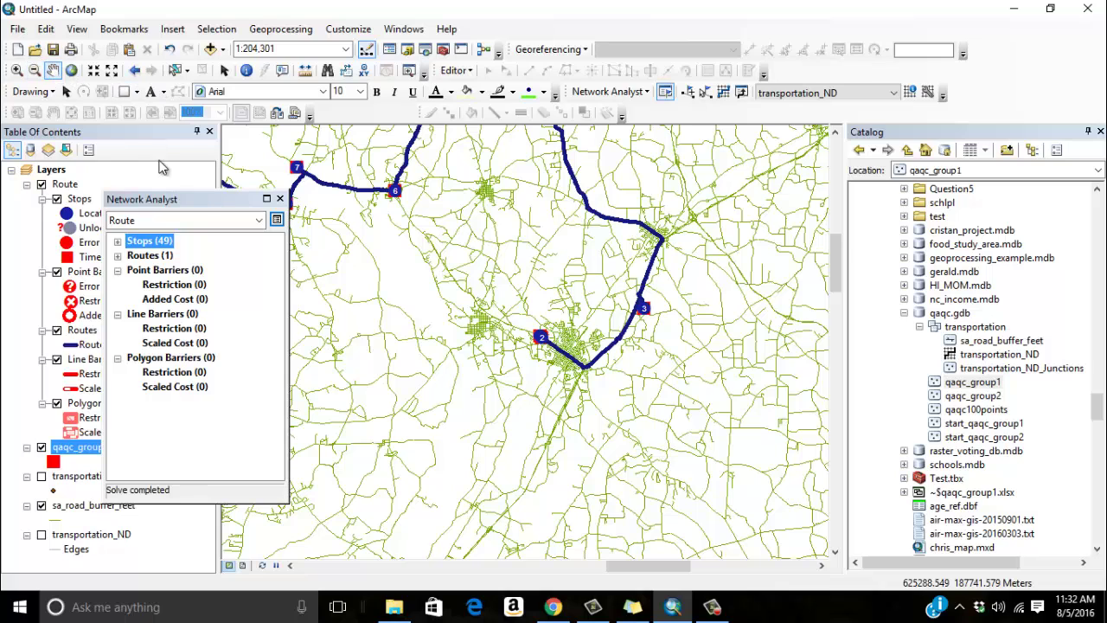
drag(325, 268, 610, 377)
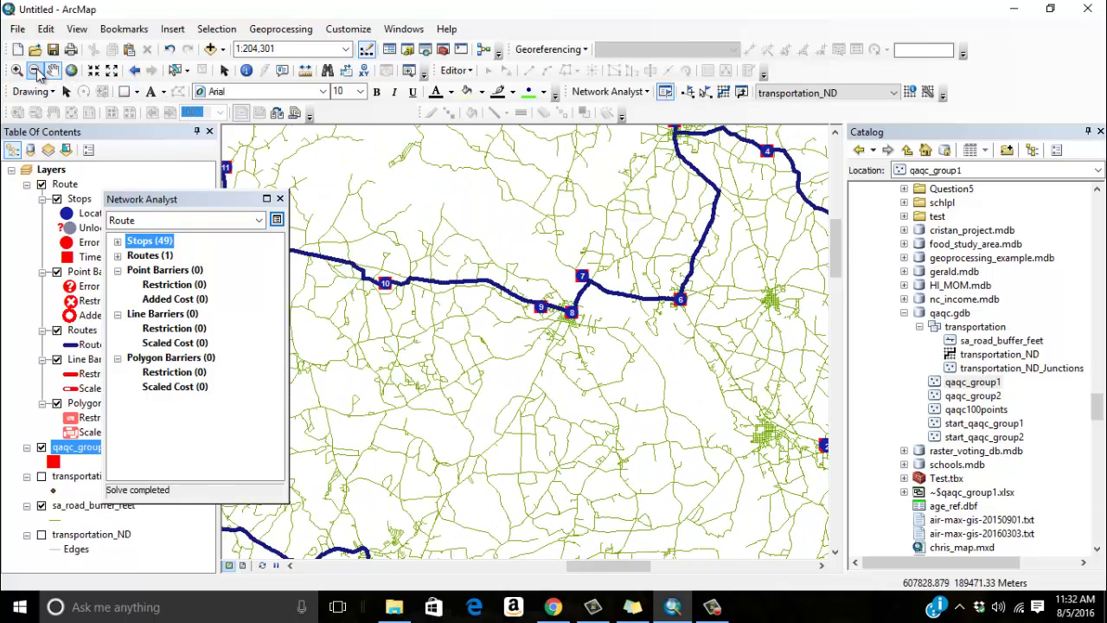
click(36, 70)
click(646, 414)
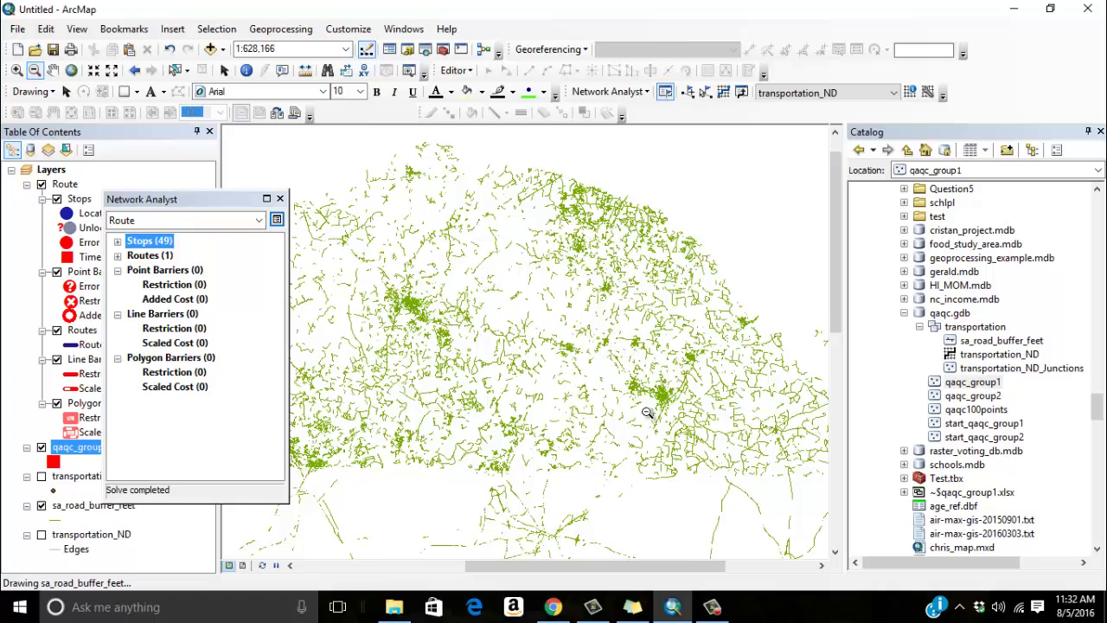
click(53, 70)
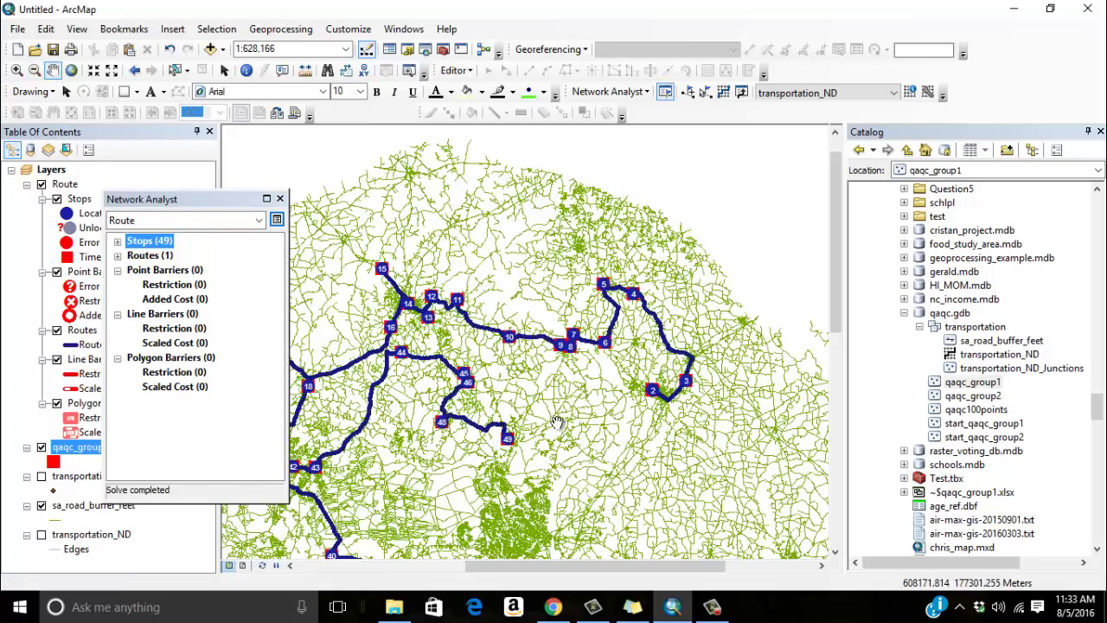
drag(558, 422, 631, 355)
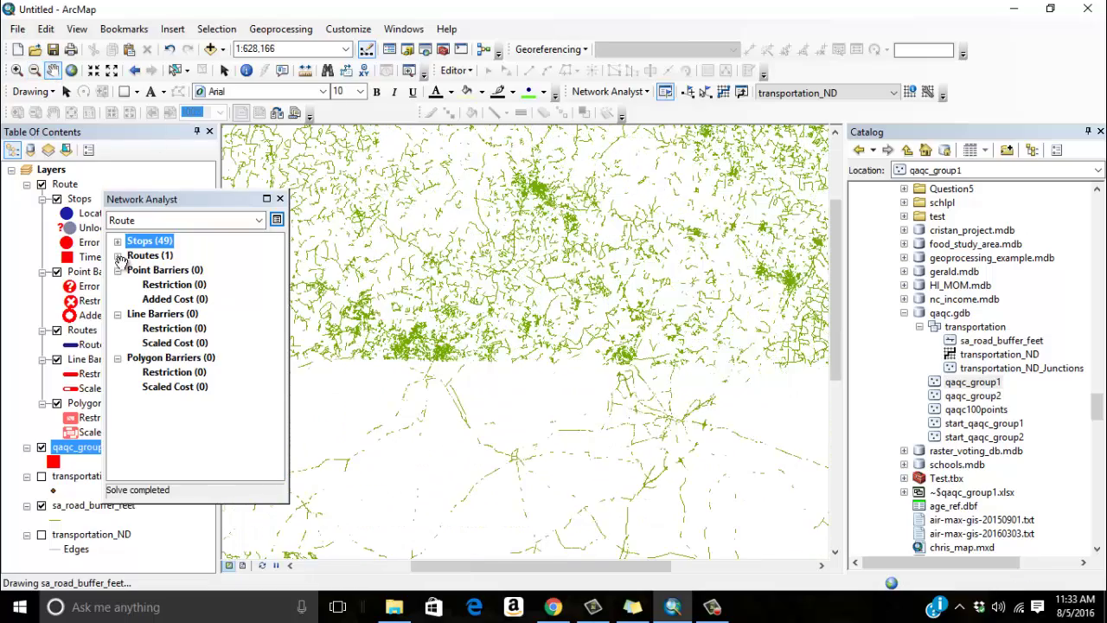
click(117, 241)
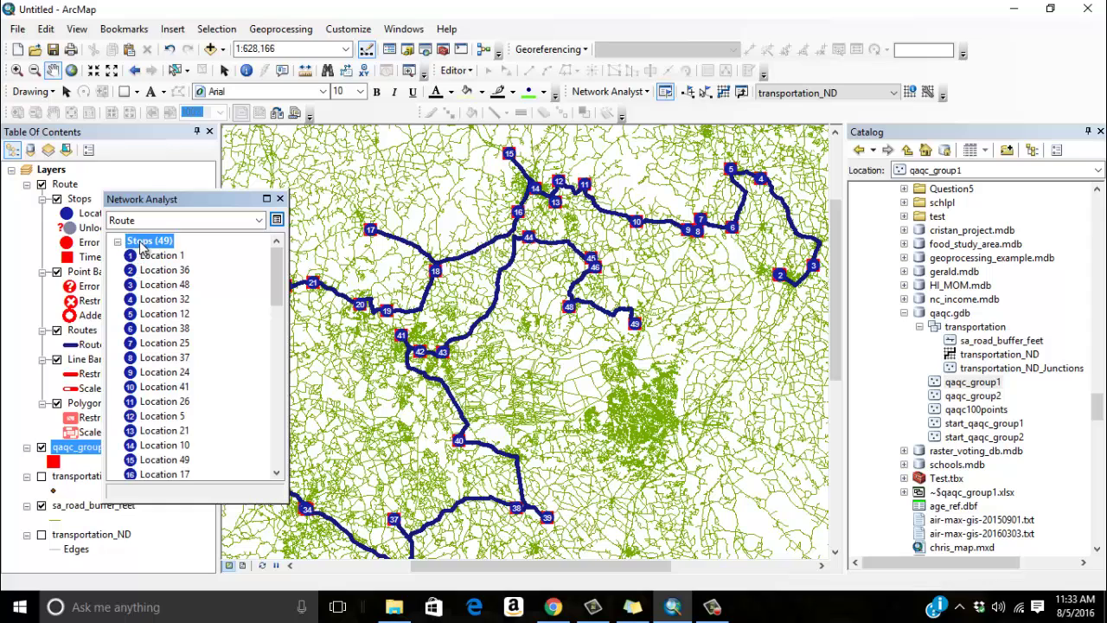
Step: Open the Stops attribute table showing each location's visit Sequence, e.g. Location 2 is 29
right_click(143, 243)
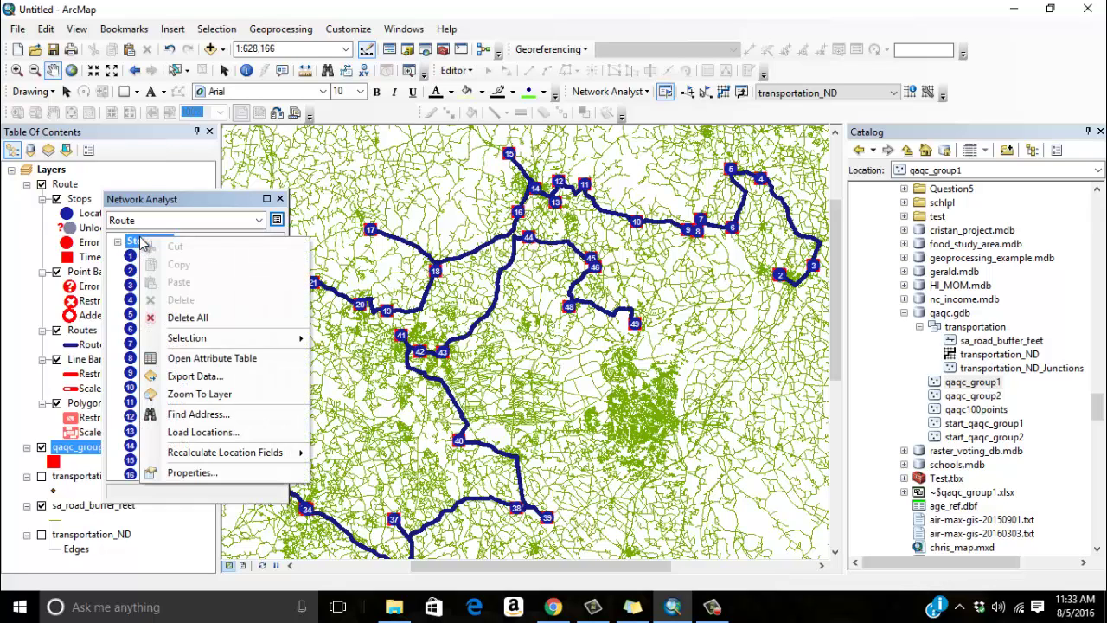
click(169, 364)
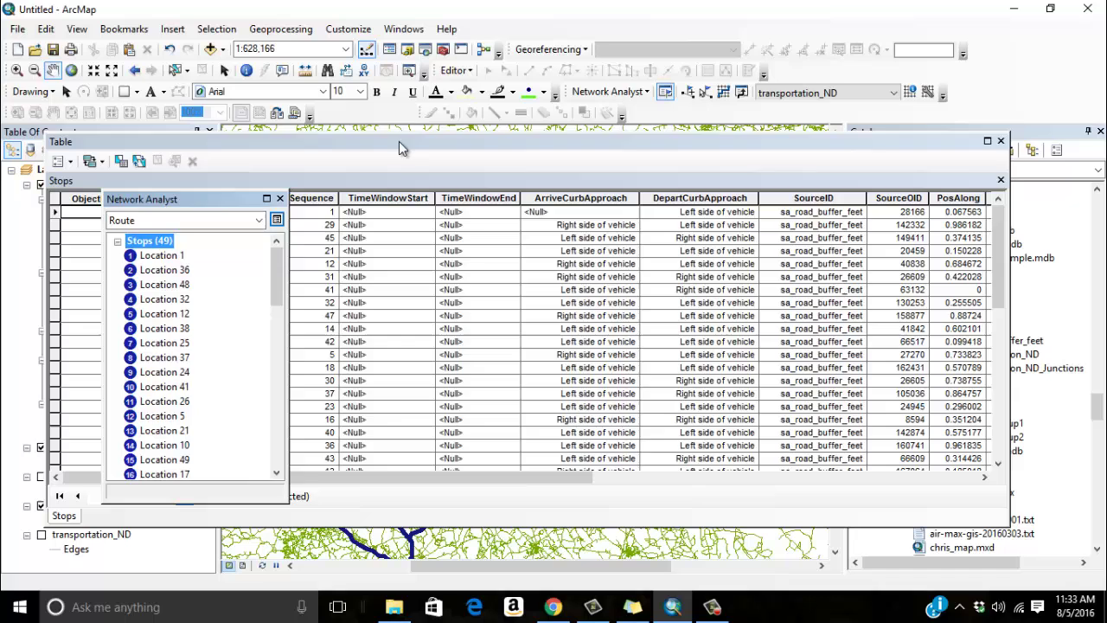
drag(398, 141, 450, 101)
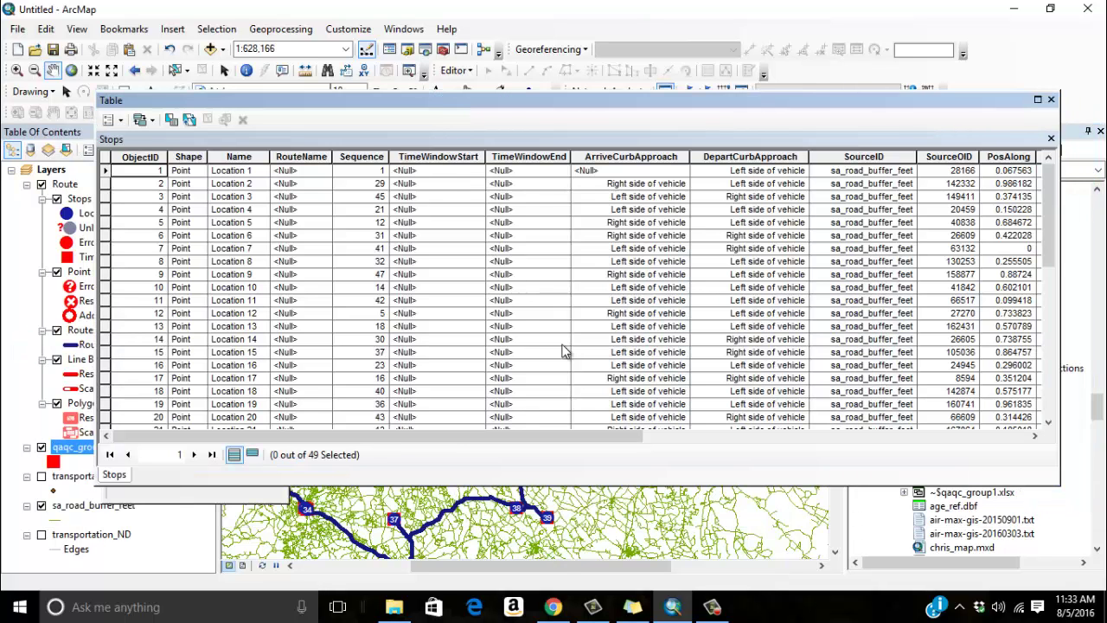
click(553, 440)
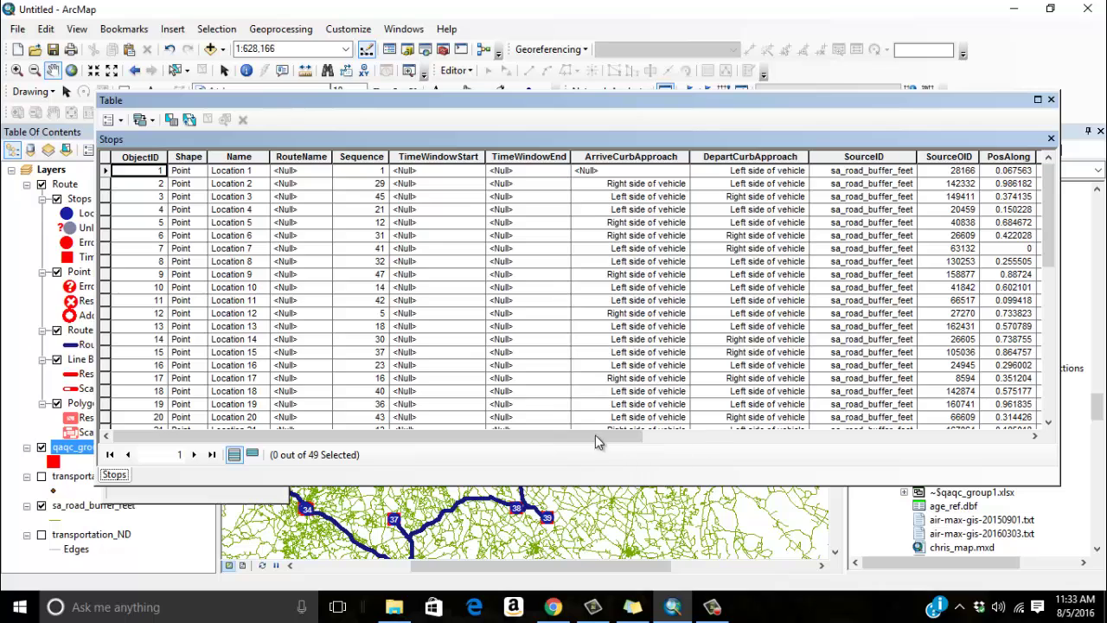
Step: Reopen the Stops table and sort by Sequence ascending: Location 1, Location 36, Location 48
click(1051, 100)
right_click(138, 242)
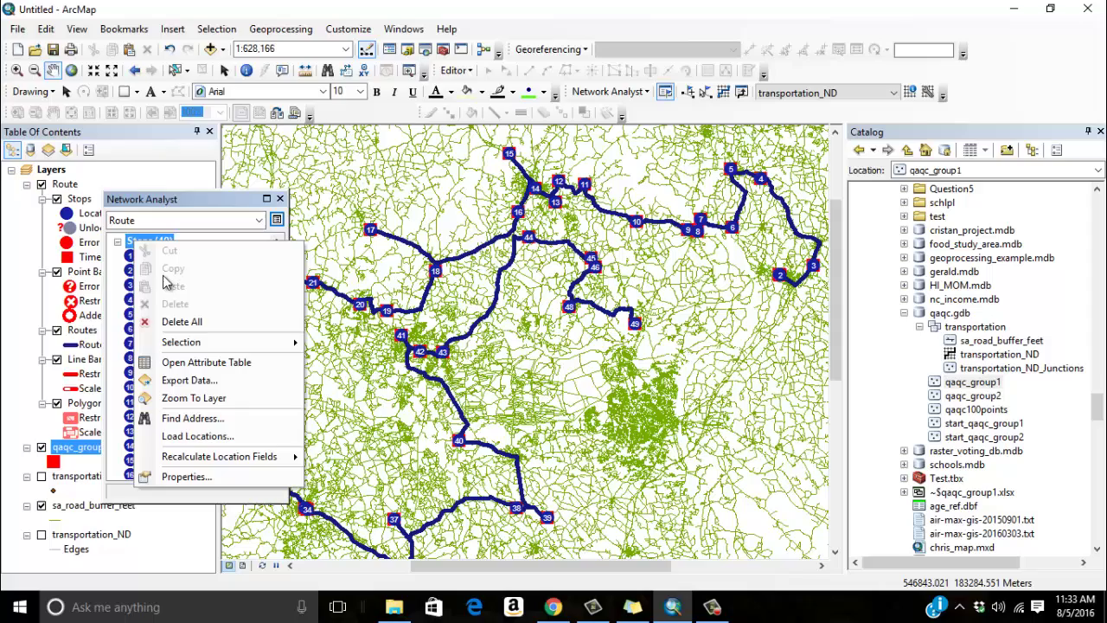
click(173, 362)
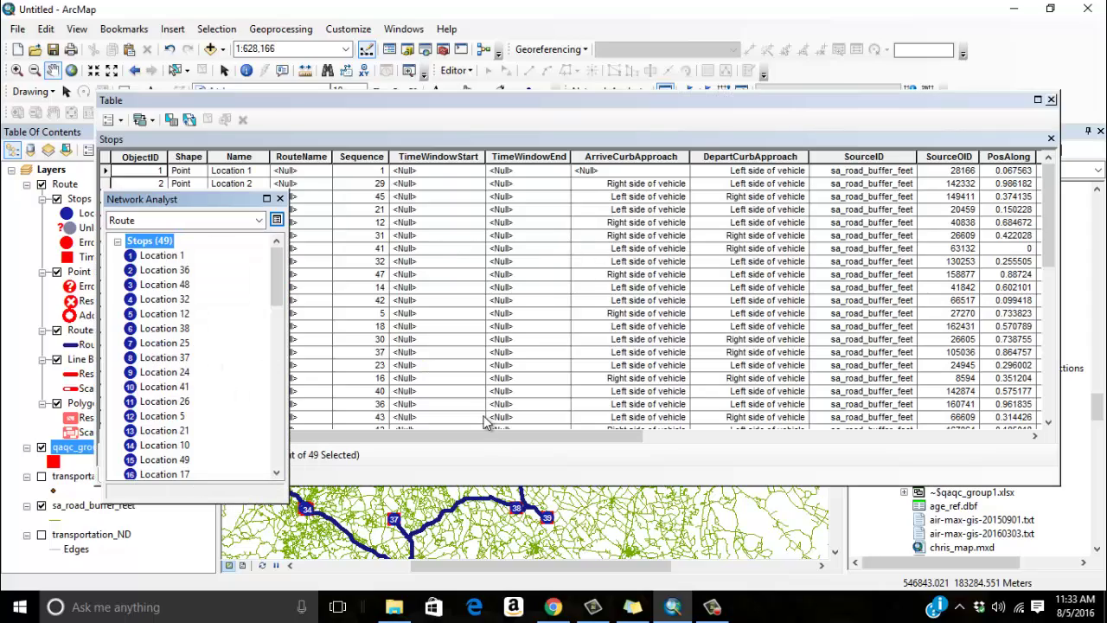
drag(549, 436, 927, 435)
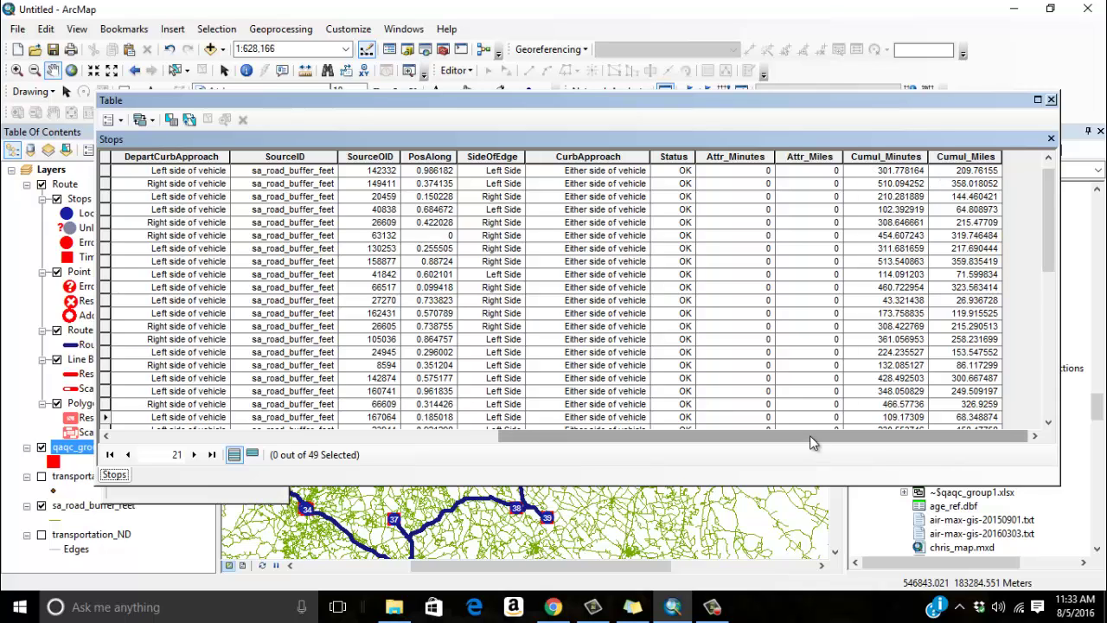
drag(810, 441, 310, 462)
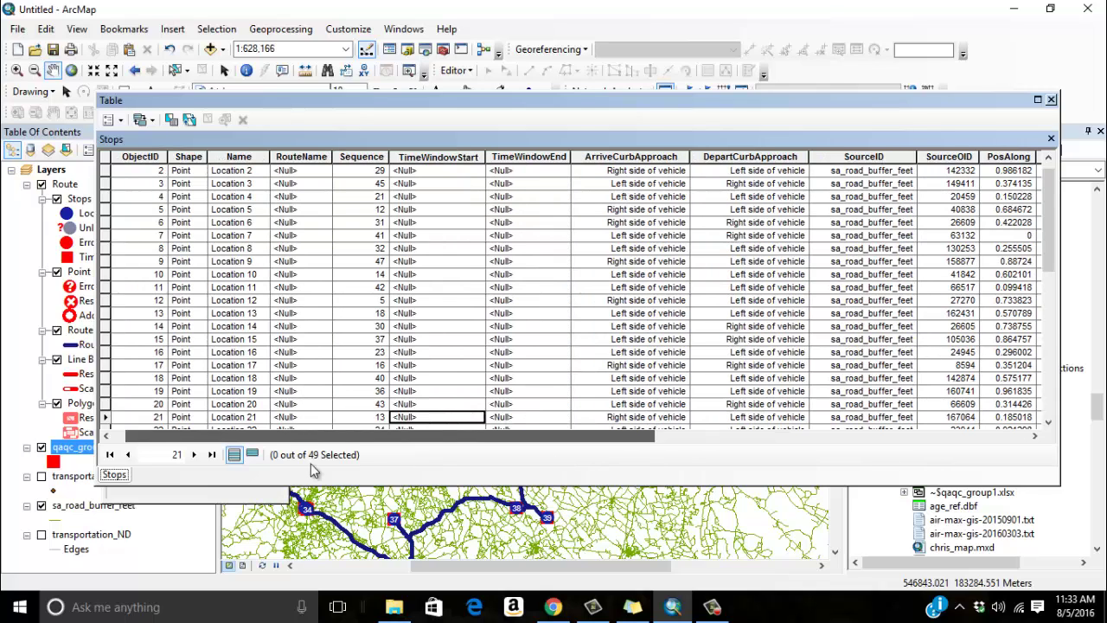
right_click(359, 155)
click(371, 164)
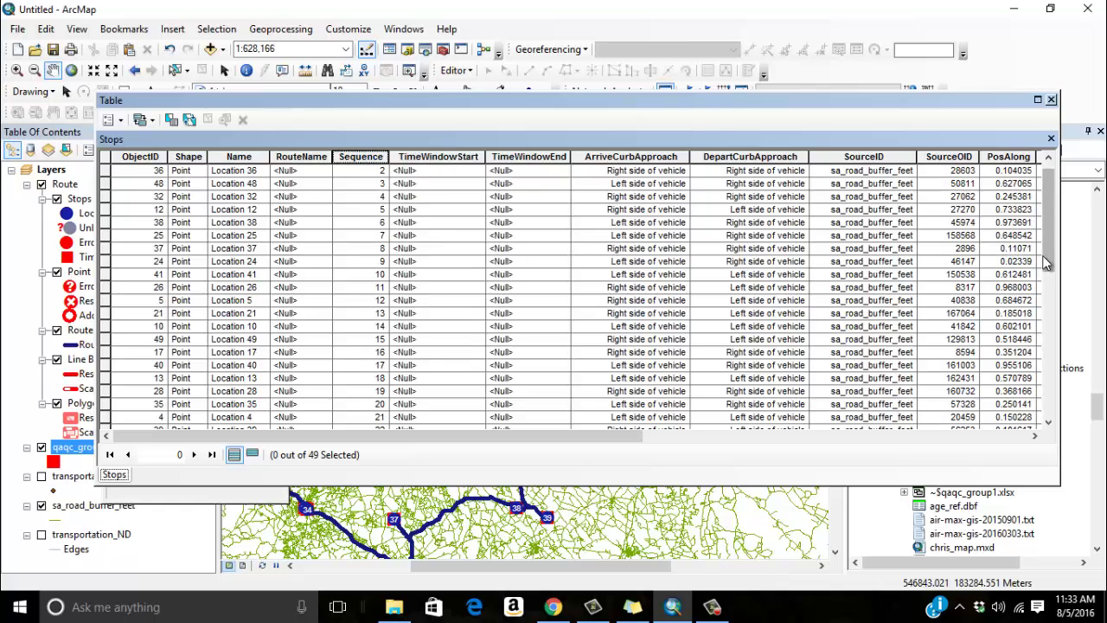
scroll(1045, 220, up, 1)
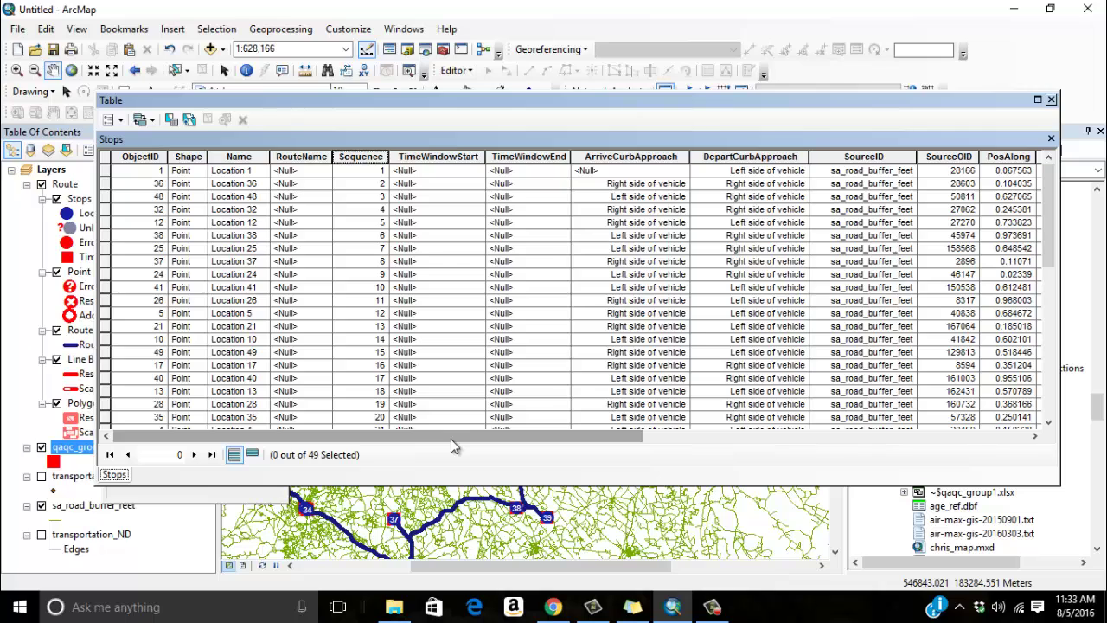
drag(451, 433, 849, 436)
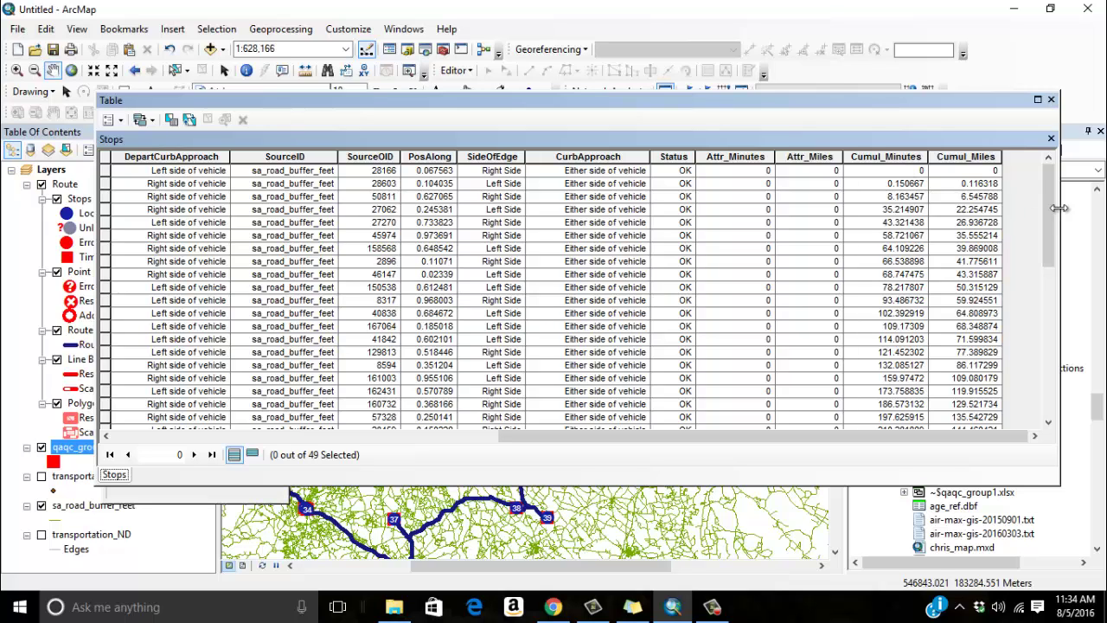
drag(1049, 207, 1044, 360)
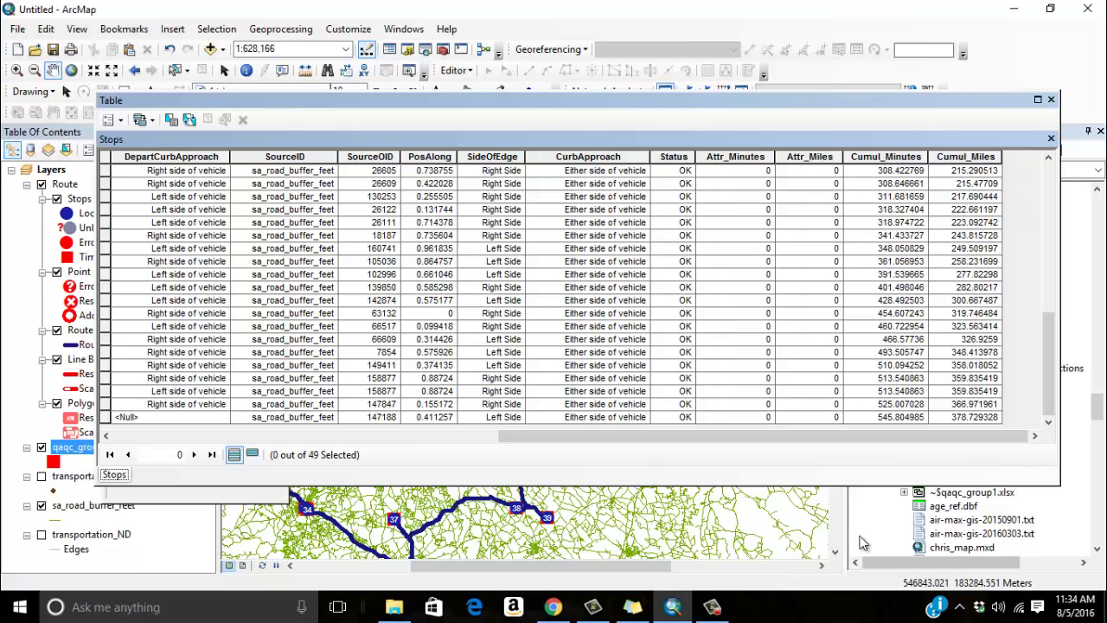
drag(858, 437, 392, 471)
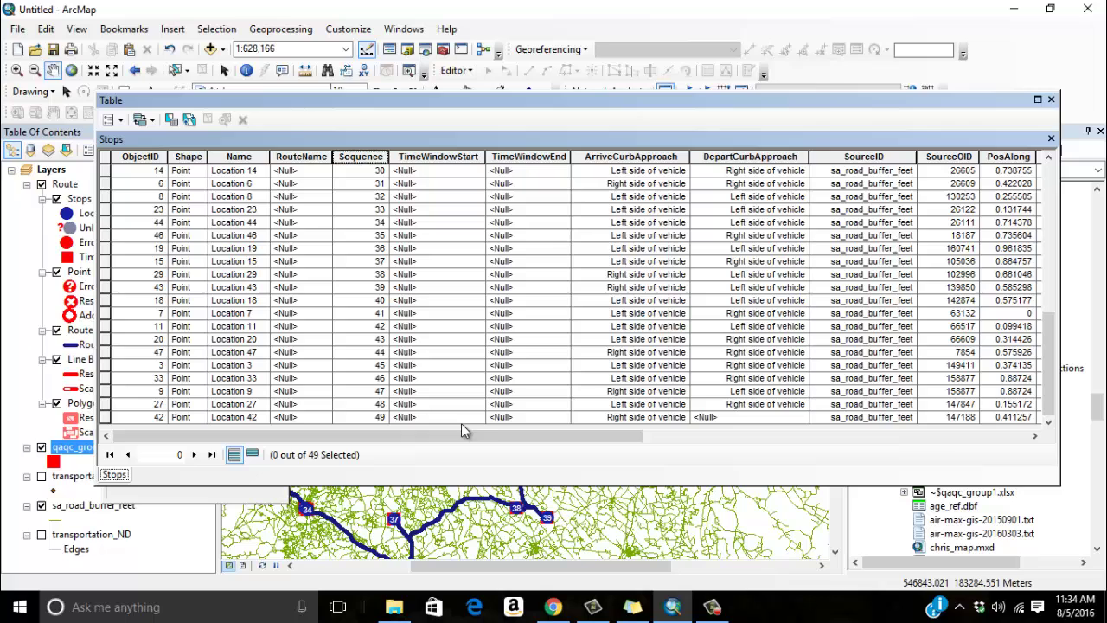
Step: Compare the Stops table's Cumul_Minutes (545.8) and Cumul_Miles (378.7) against the qaqc_group1 records
right_click(80, 454)
click(214, 128)
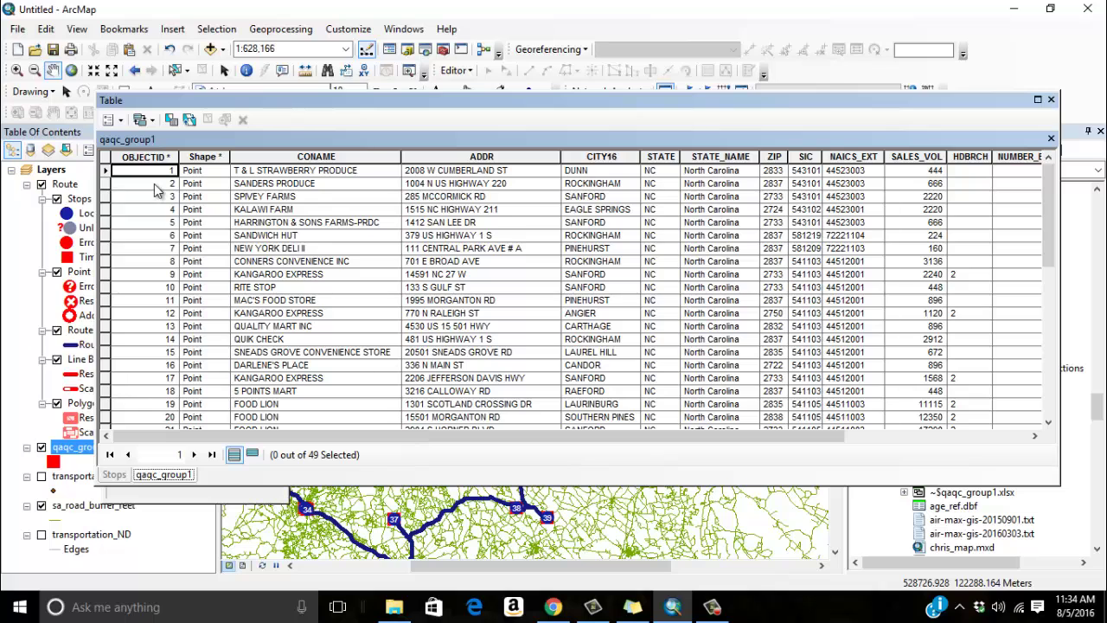
click(116, 474)
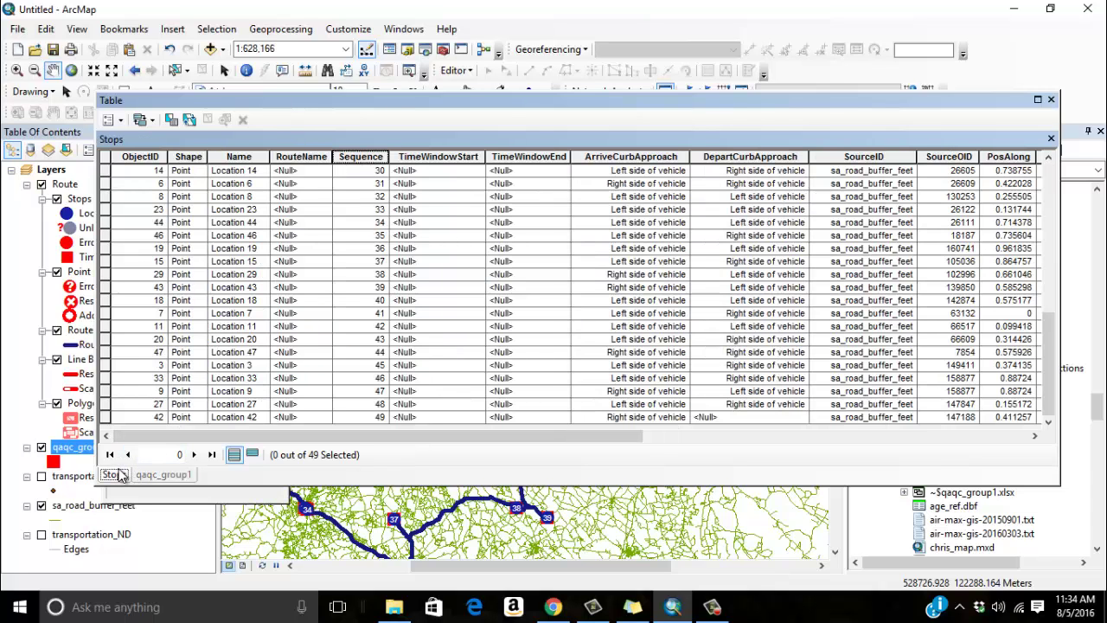
drag(439, 435, 925, 434)
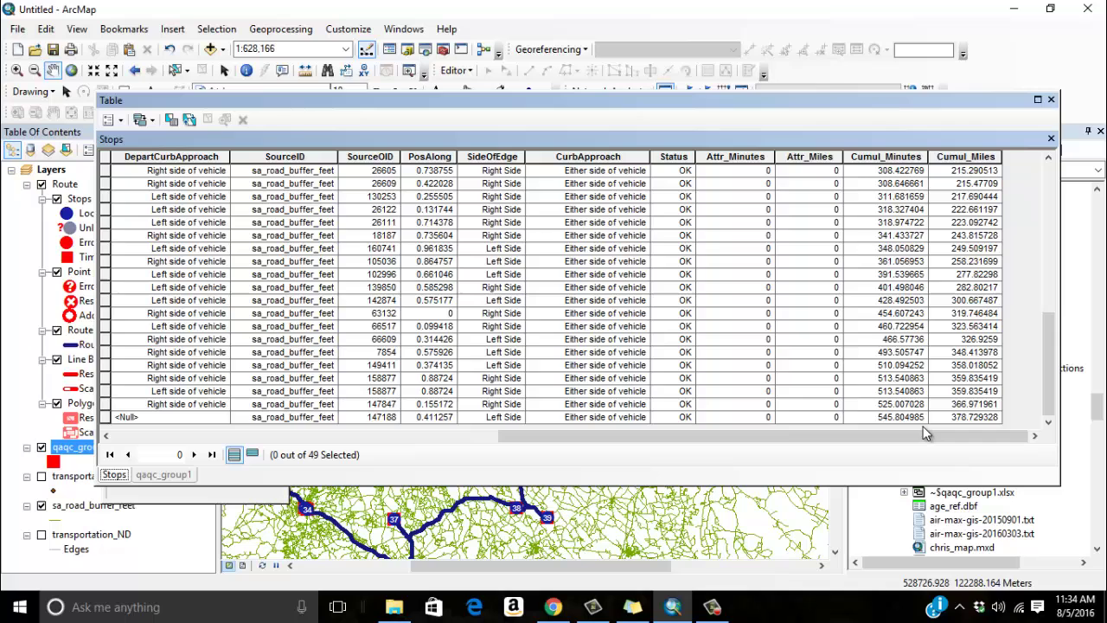
click(180, 475)
click(113, 475)
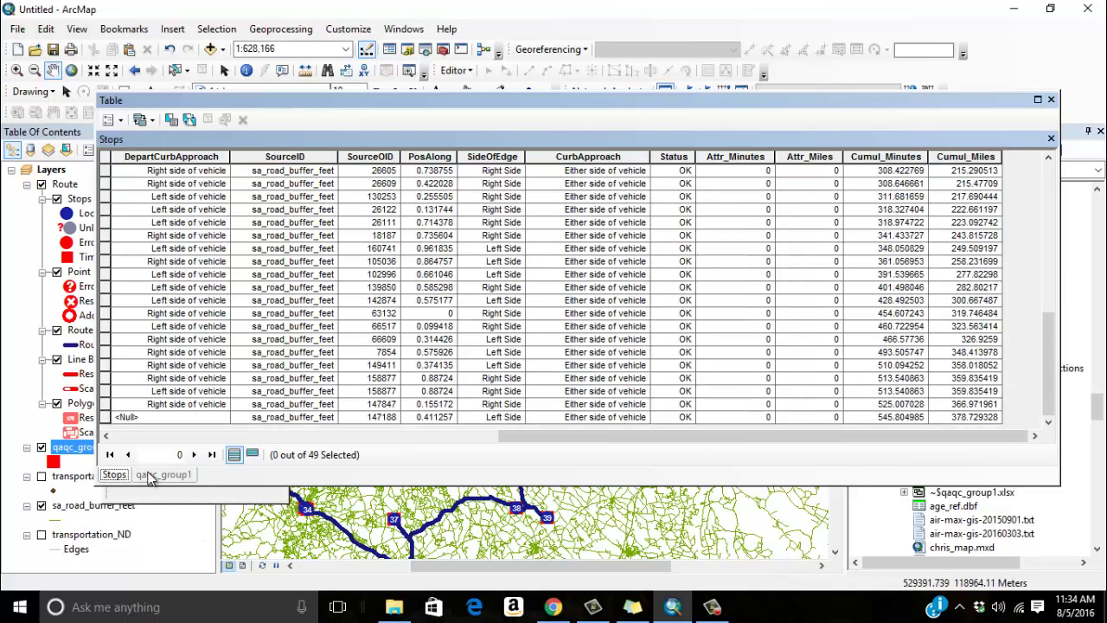
drag(599, 436, 192, 428)
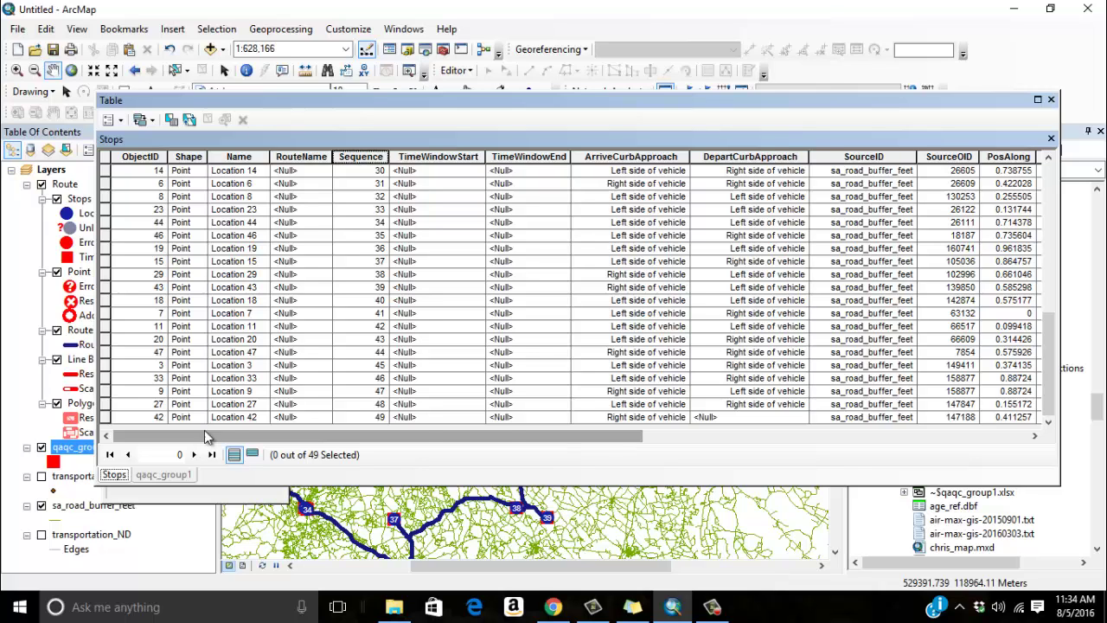
Step: Close the attribute table, then briefly reopen and close the Stops table
click(1051, 100)
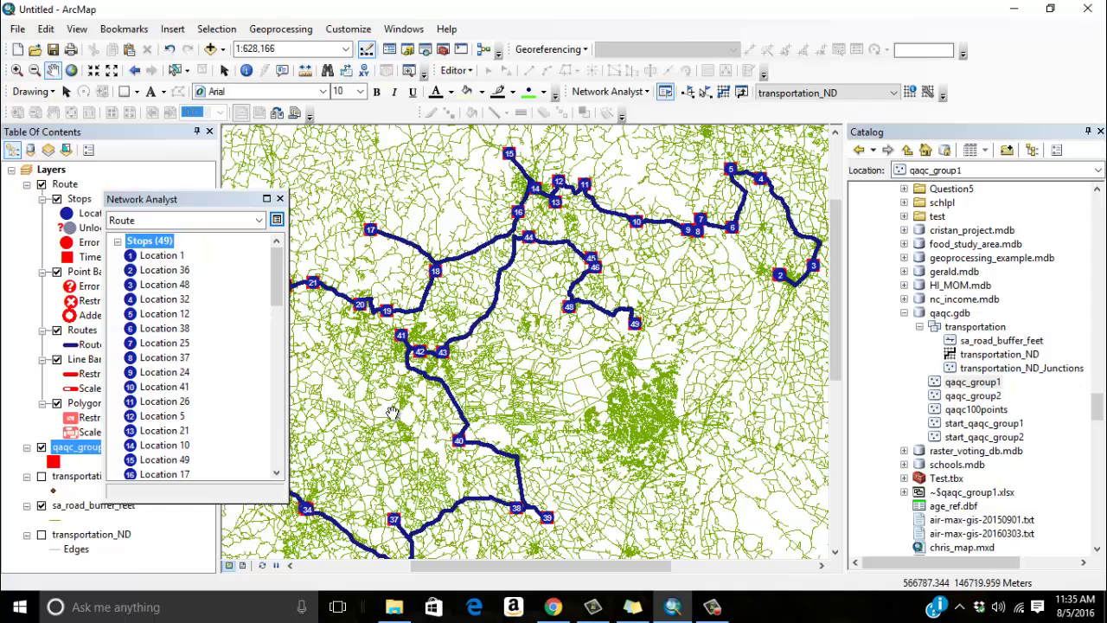
right_click(168, 246)
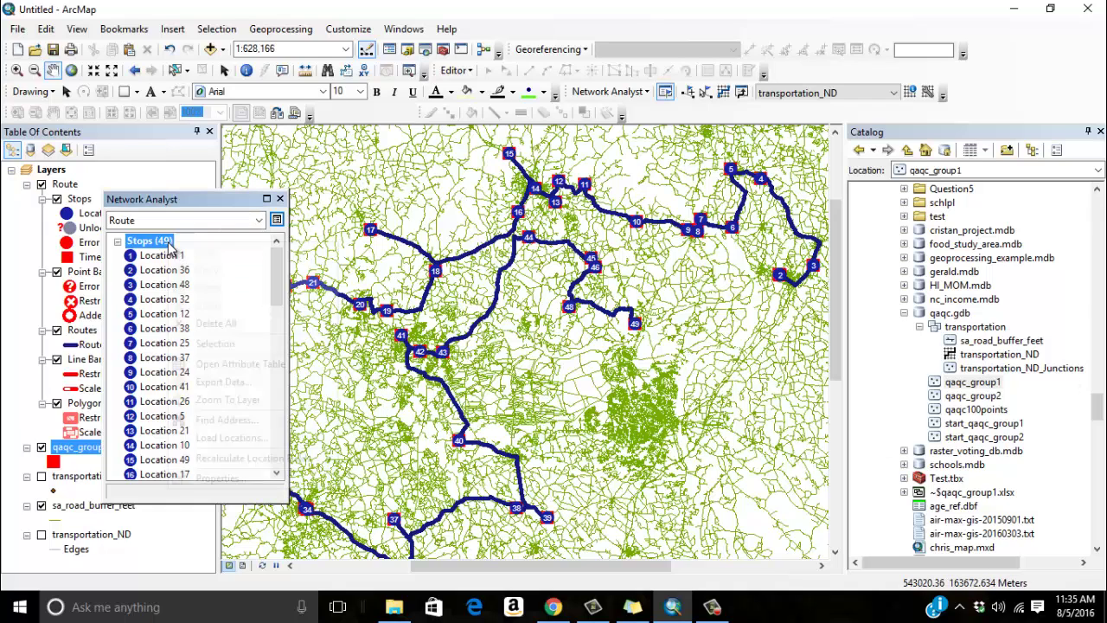
click(238, 364)
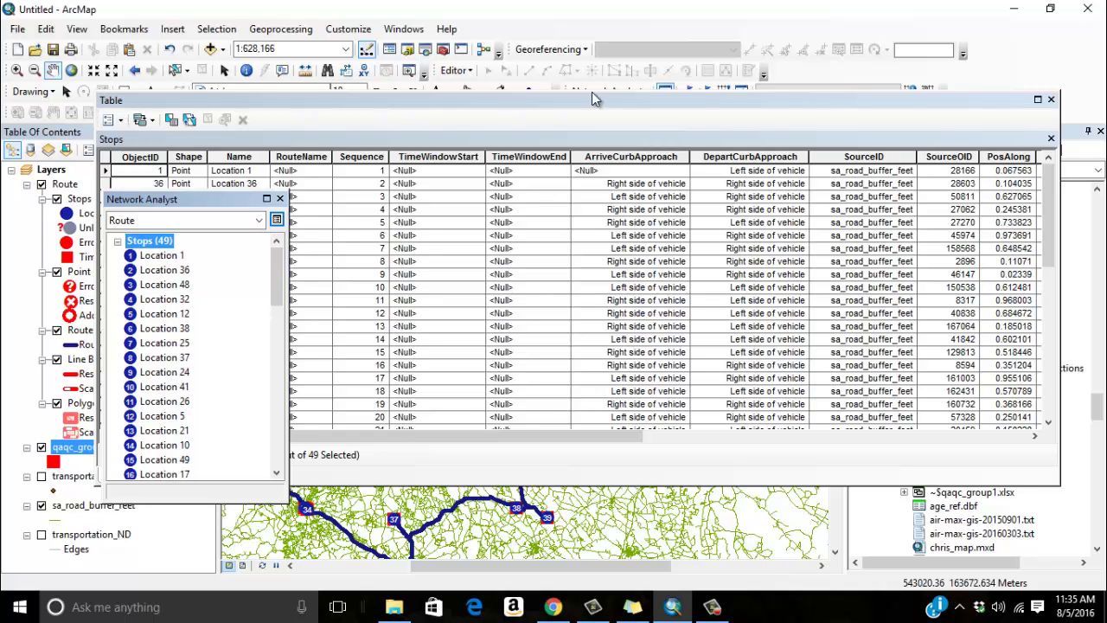
click(1051, 99)
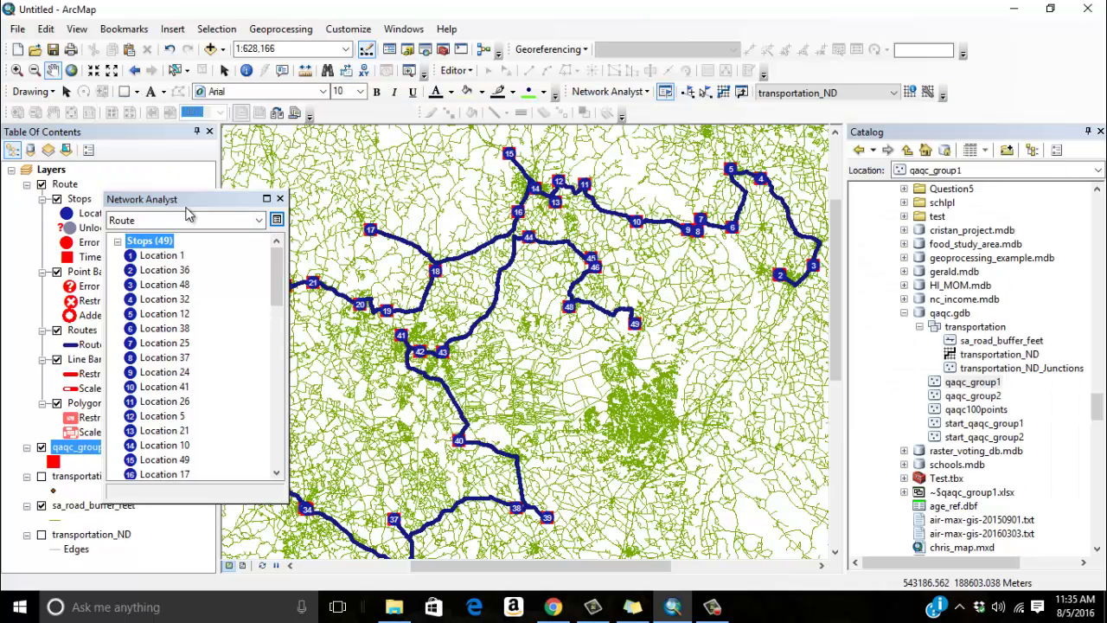
Step: Move the Network Analyst window higher beside the map, showing the 49 stops
drag(195, 201, 246, 135)
right_click(198, 180)
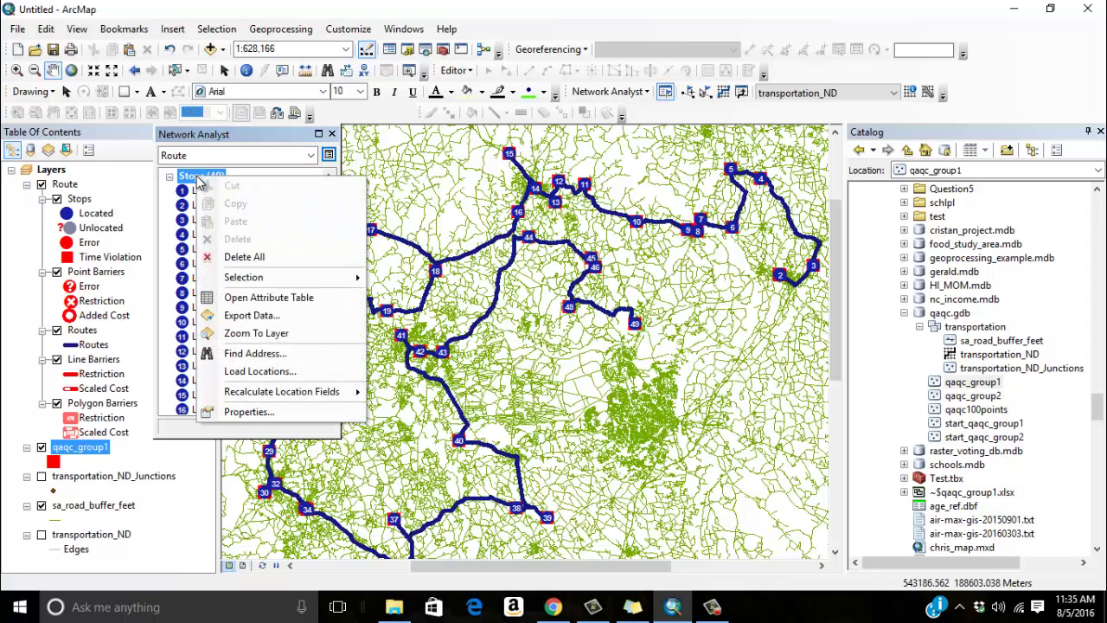
mouse_move(273, 396)
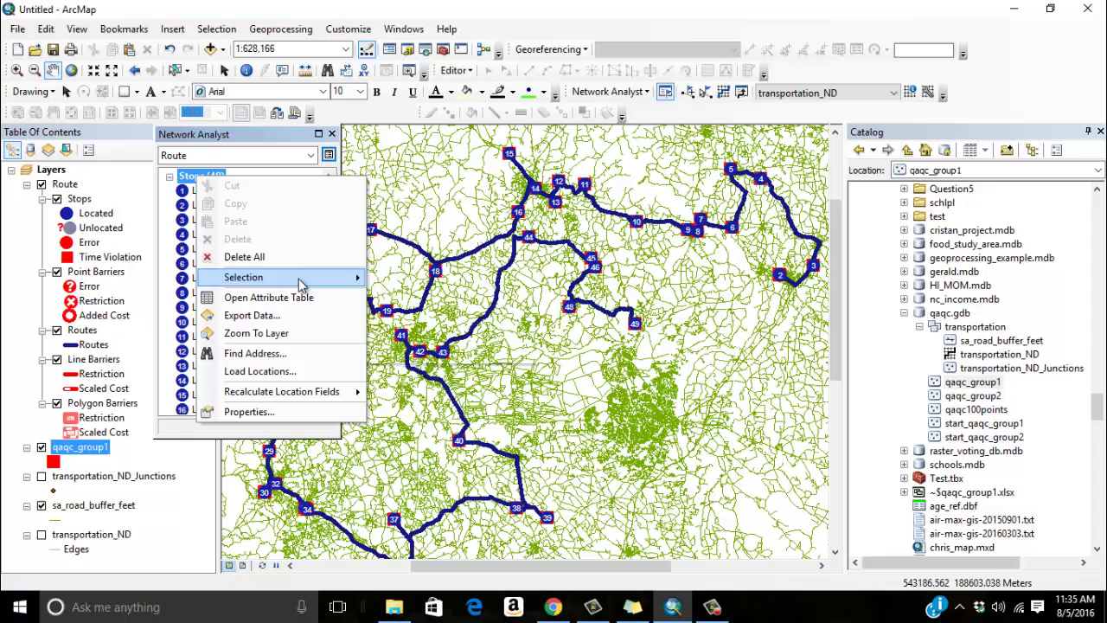
mouse_move(297, 285)
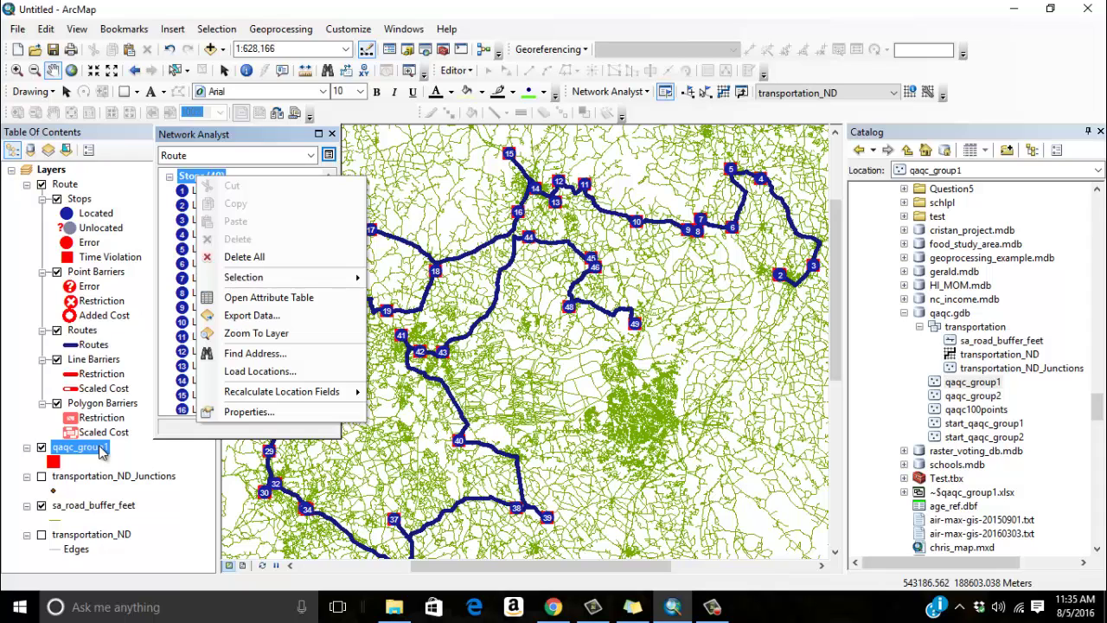
Step: Select the Location 1 - Location 42 route and check its totals: 545.8 minutes, 378.7 miles
click(279, 140)
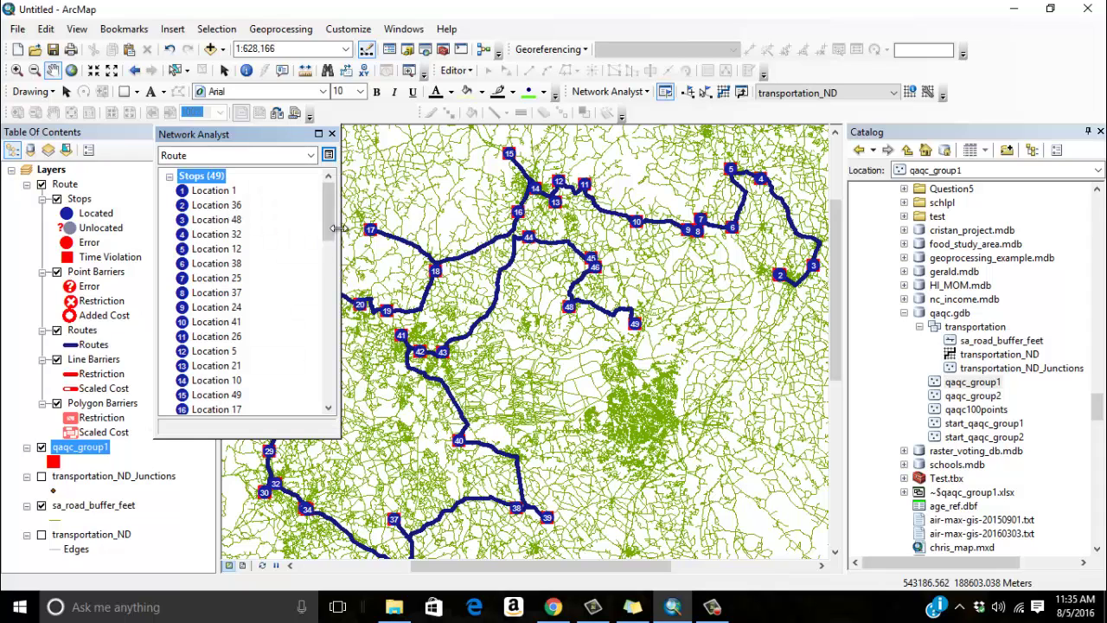
scroll(336, 259, down, 2)
scroll(344, 355, down, 10)
double_click(197, 264)
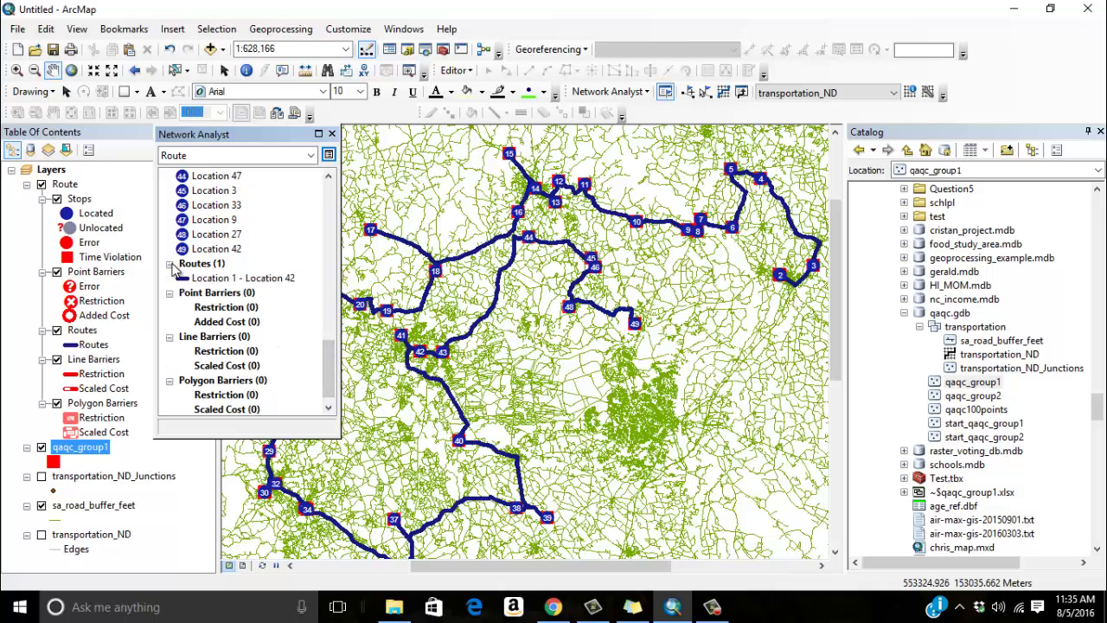
click(206, 278)
right_click(208, 278)
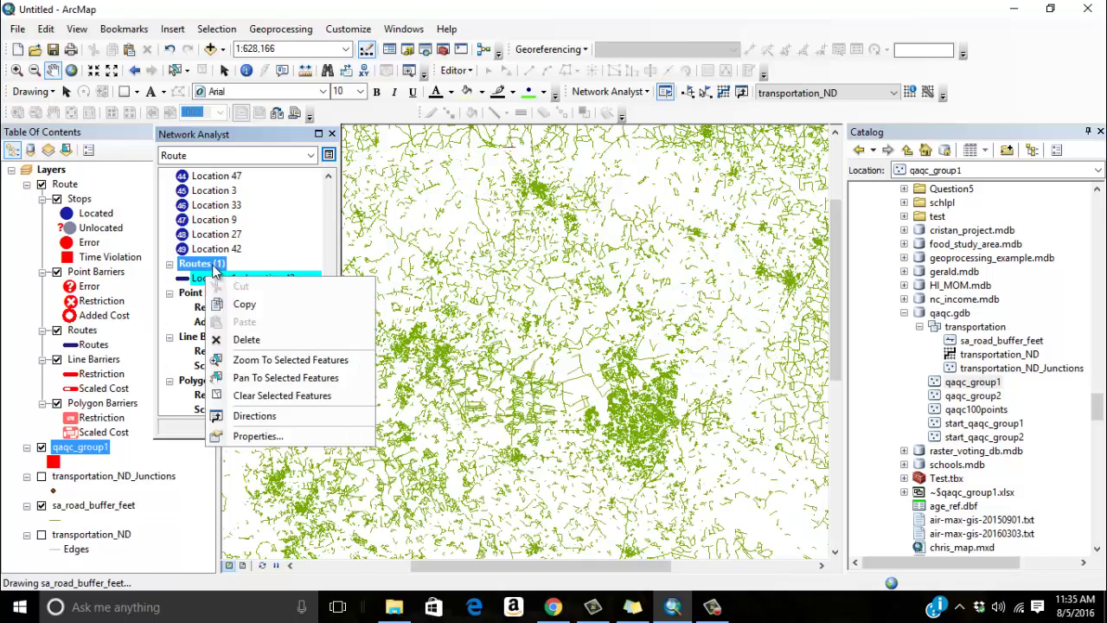
right_click(215, 265)
click(269, 385)
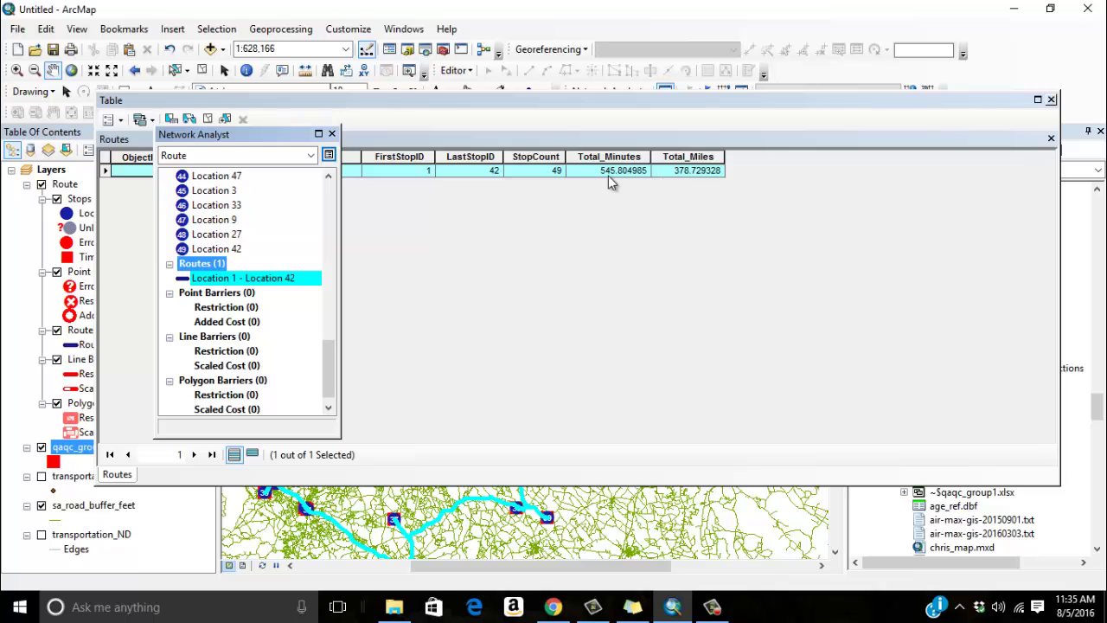
click(1051, 102)
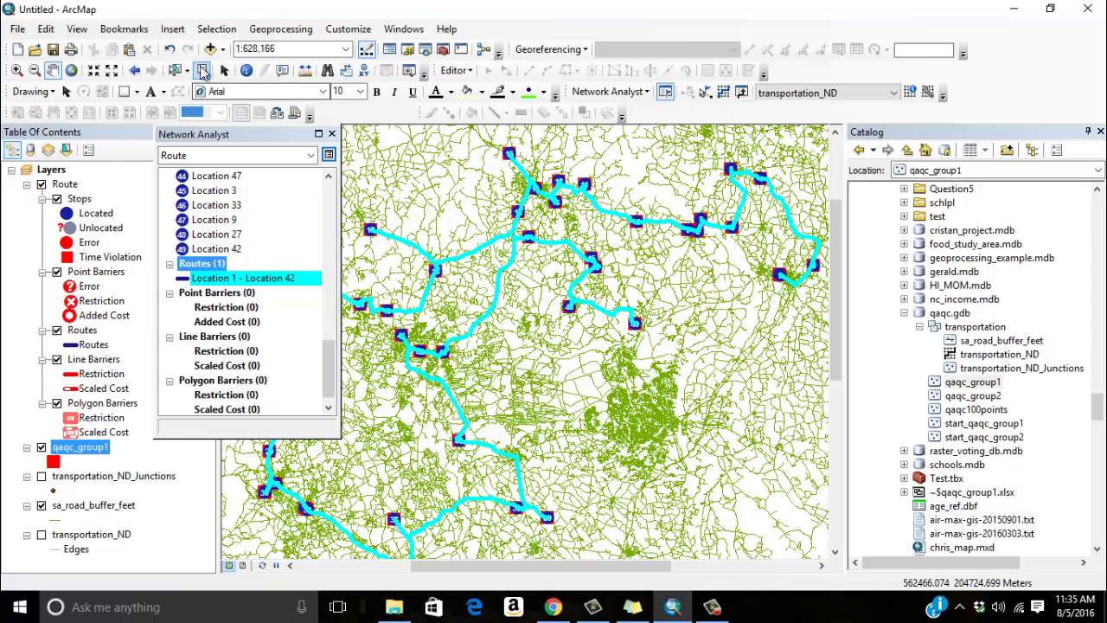
Step: Clear the route selection and review the 902-step directions totalling 9 hr 6 min and 378.7 mi
click(205, 71)
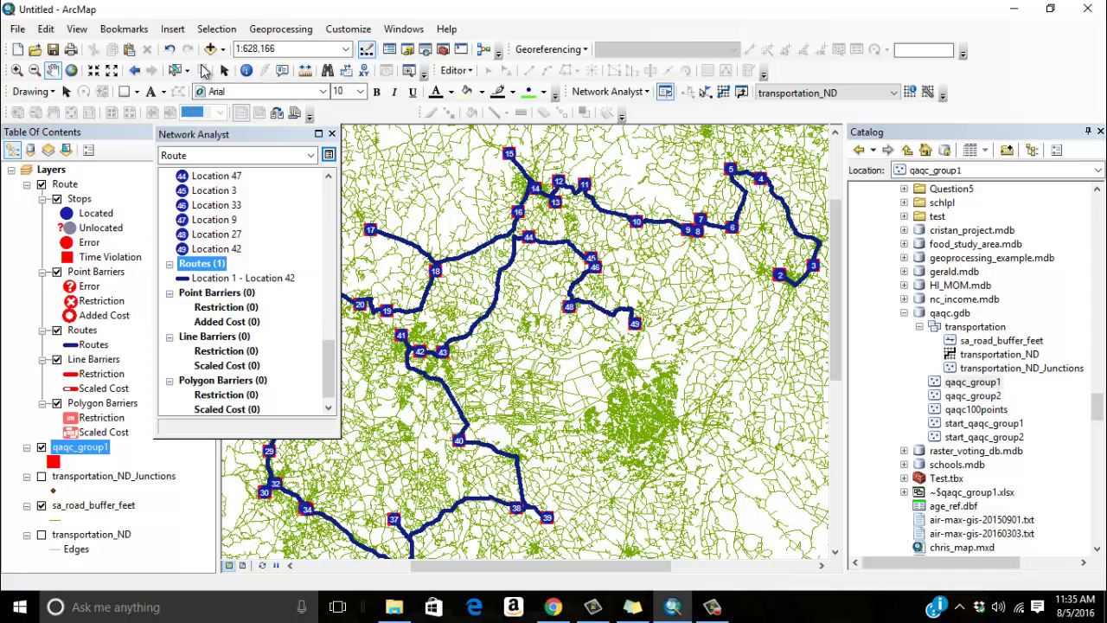
click(743, 94)
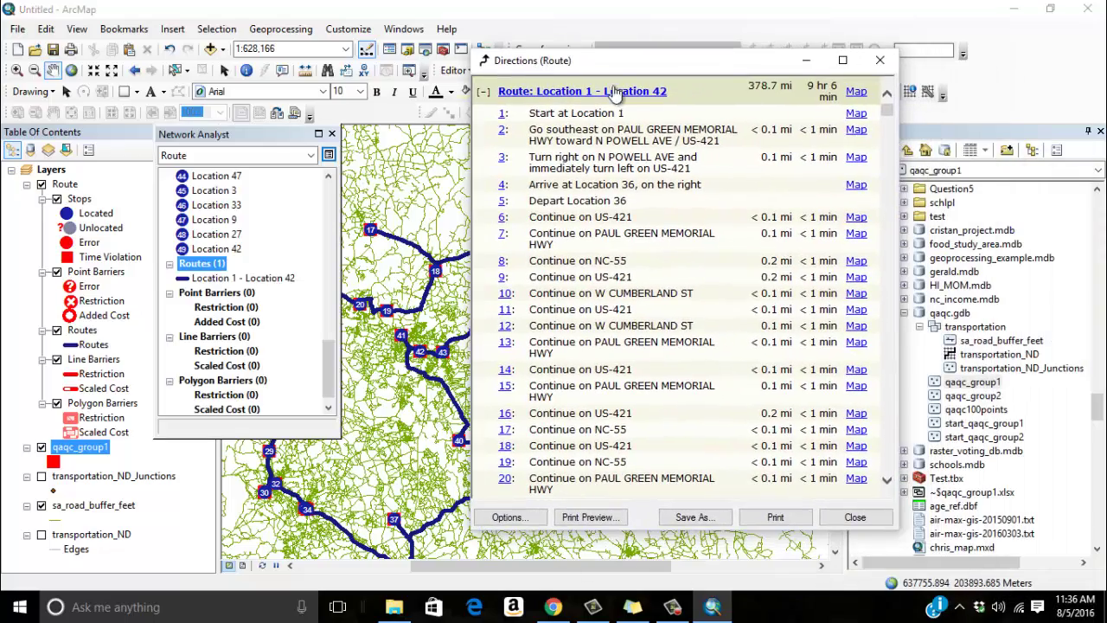
drag(887, 108, 876, 512)
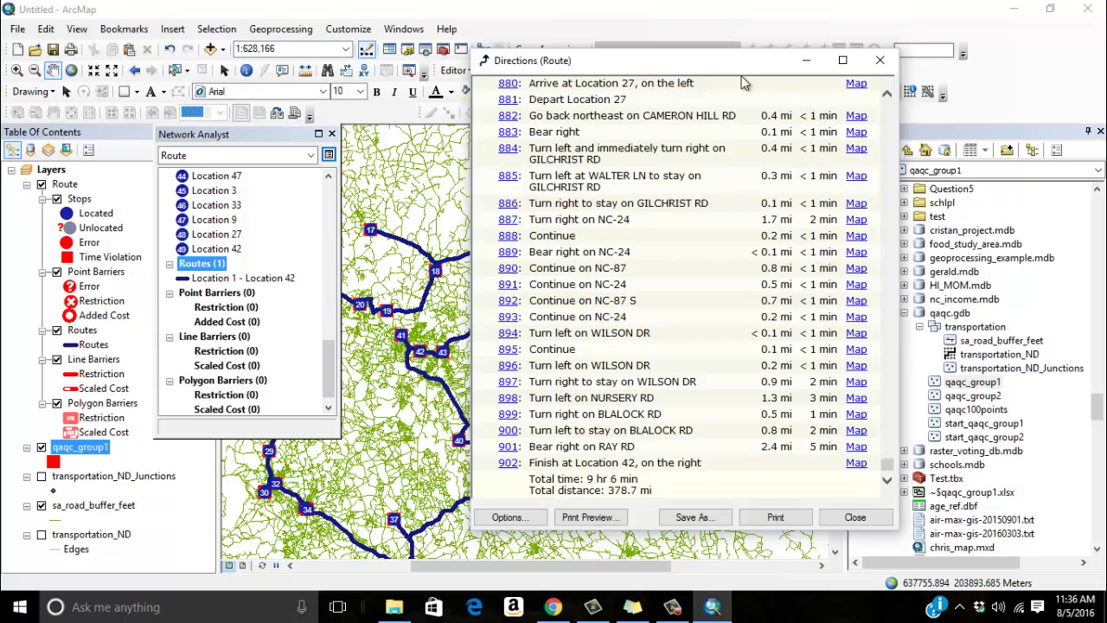
drag(731, 67, 896, 48)
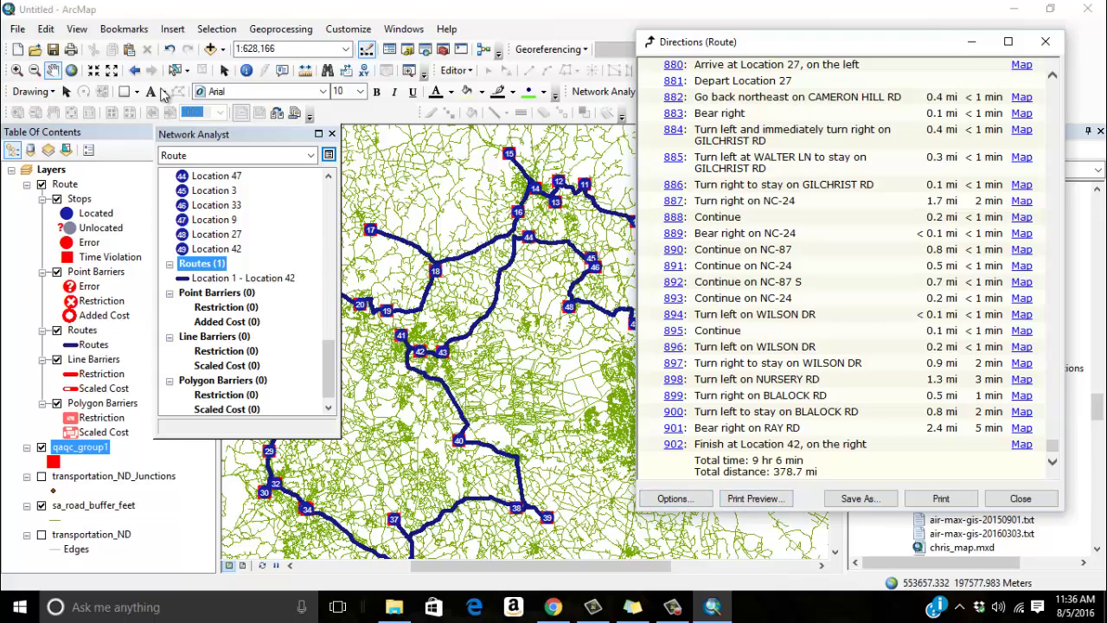
click(222, 137)
mouse_move(221, 137)
mouse_down()
mouse_move(243, 125)
mouse_move(201, 136)
mouse_move(230, 135)
mouse_move(222, 123)
mouse_up()
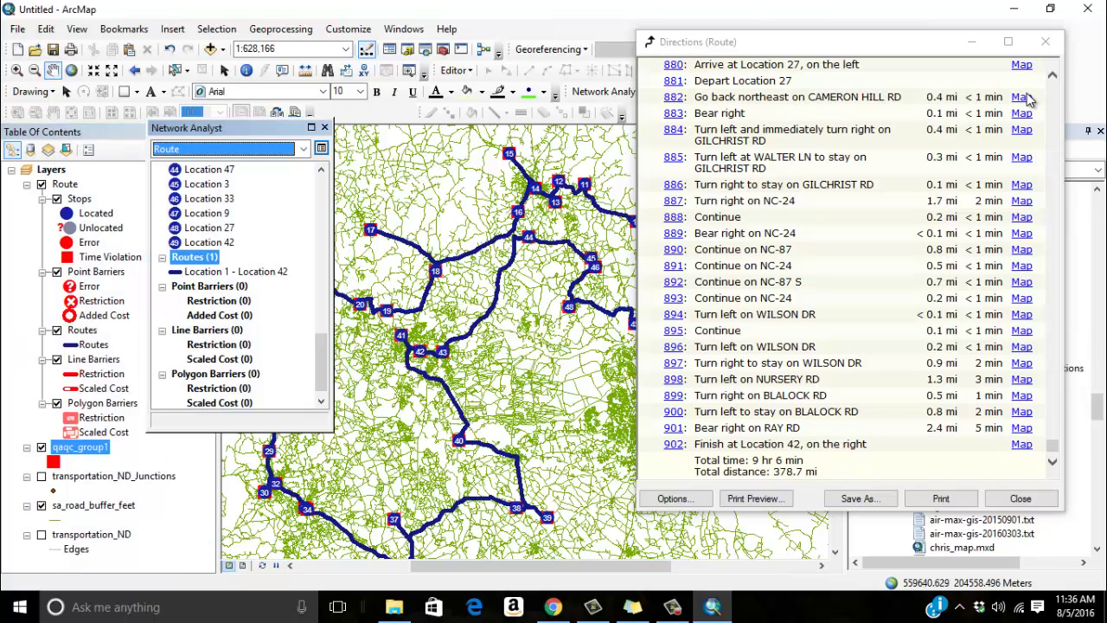
Step: Close the Directions window and scroll the Network Analyst list up and back down
click(1021, 499)
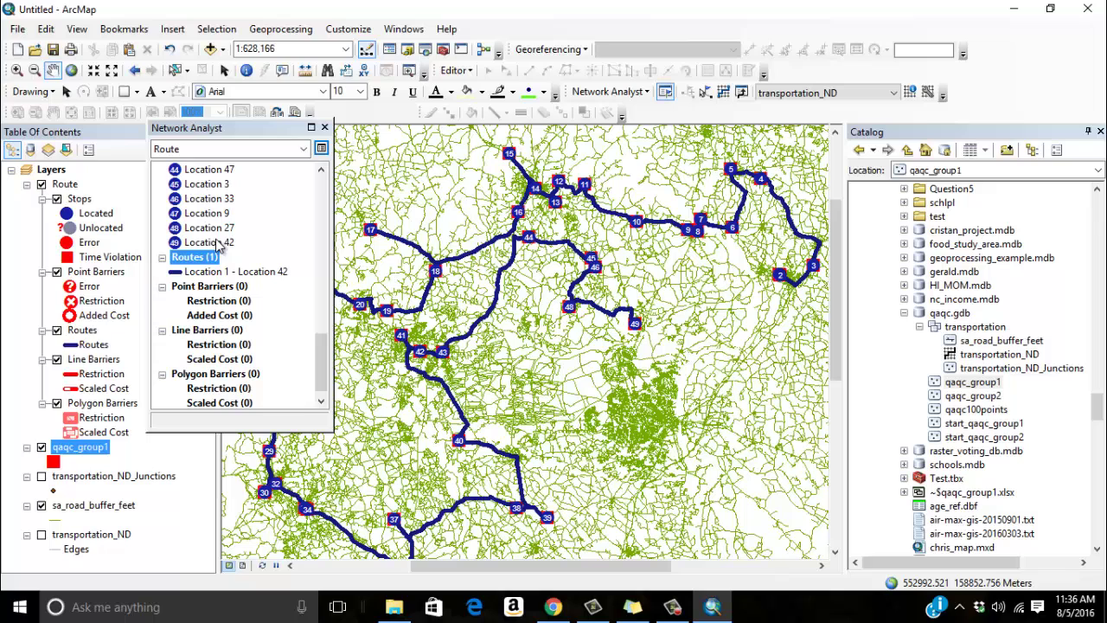
drag(321, 363, 320, 203)
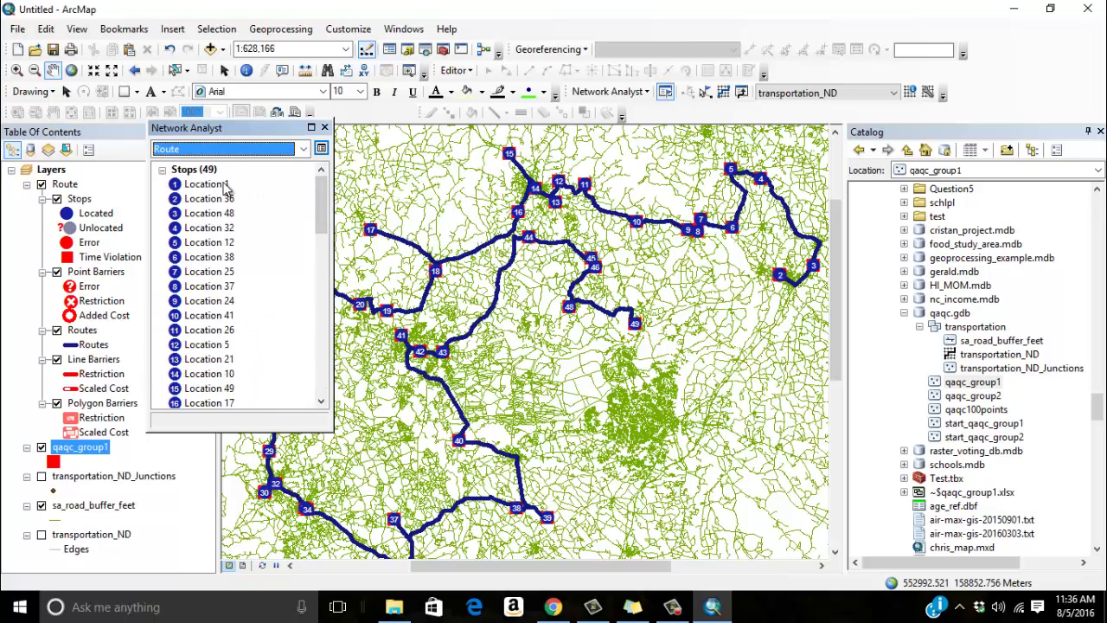
drag(321, 203, 315, 371)
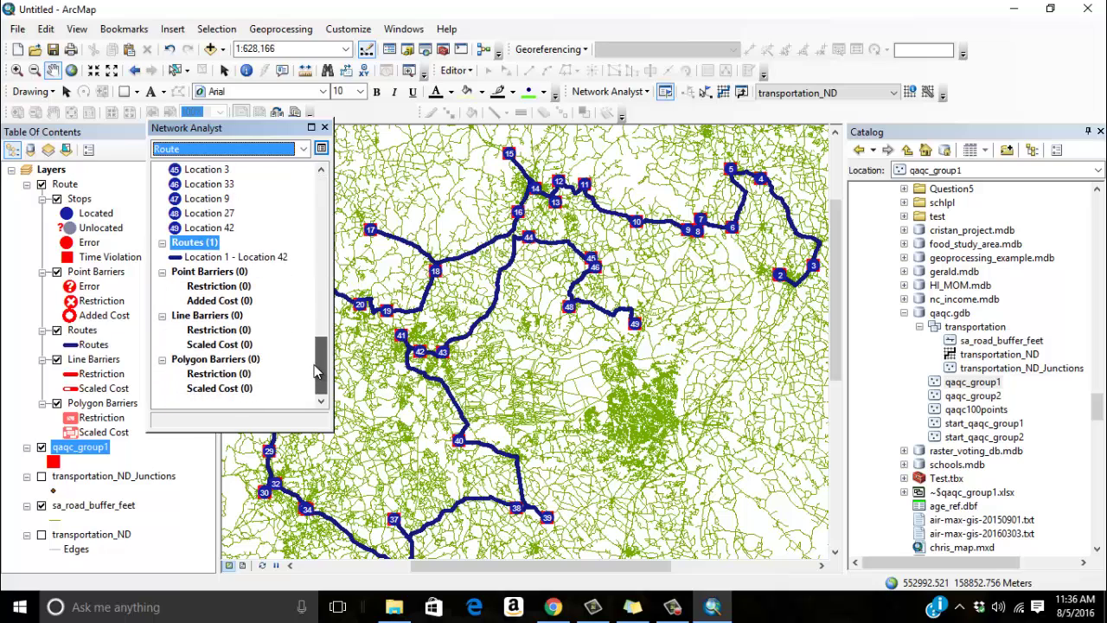